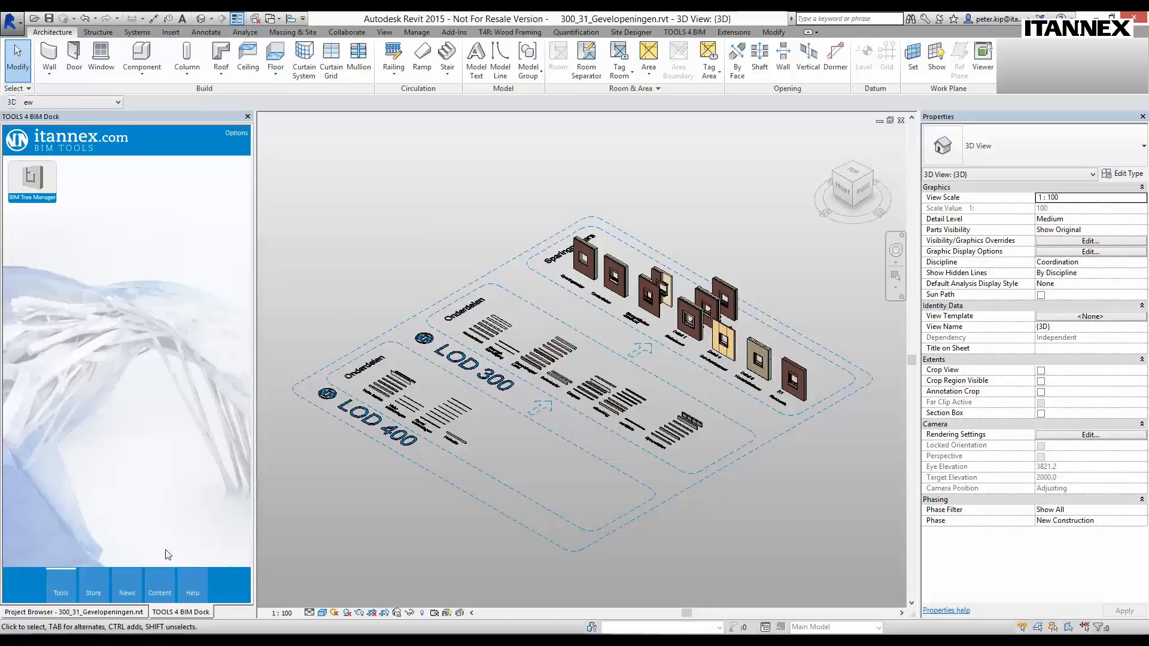
Show the BIM Tree Manager's Manage BIM Data options in the TOOLS 4 BIM dock.
click(24, 185)
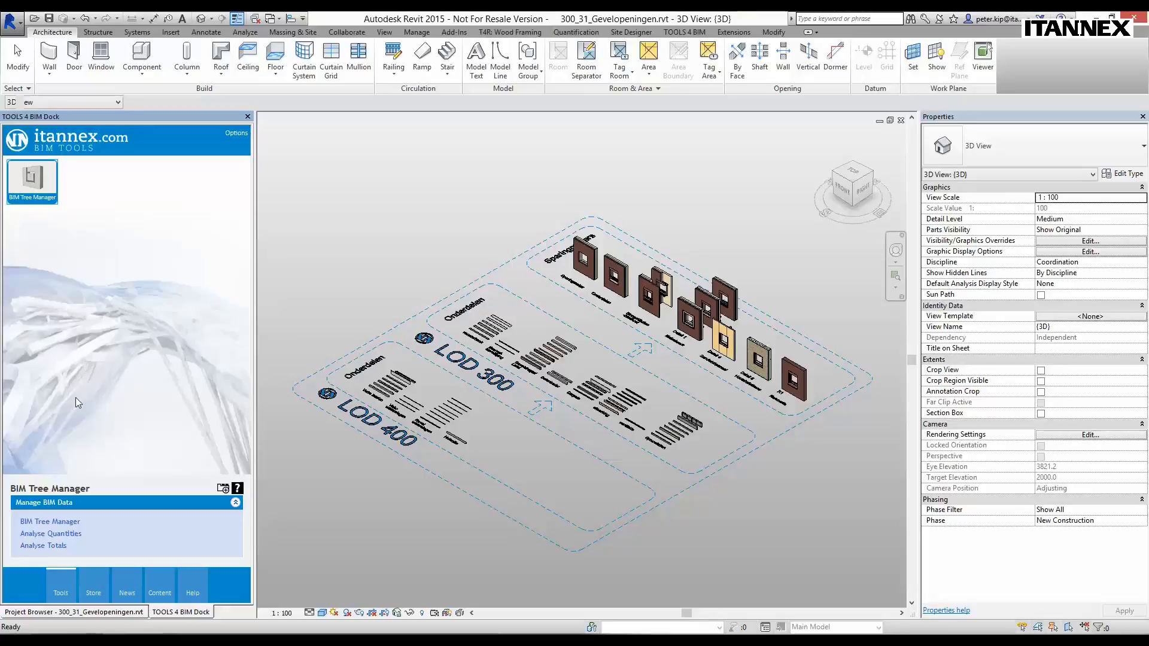
Launch BIM Tree Manager with the Windows model category to list all 20 windows.
click(54, 523)
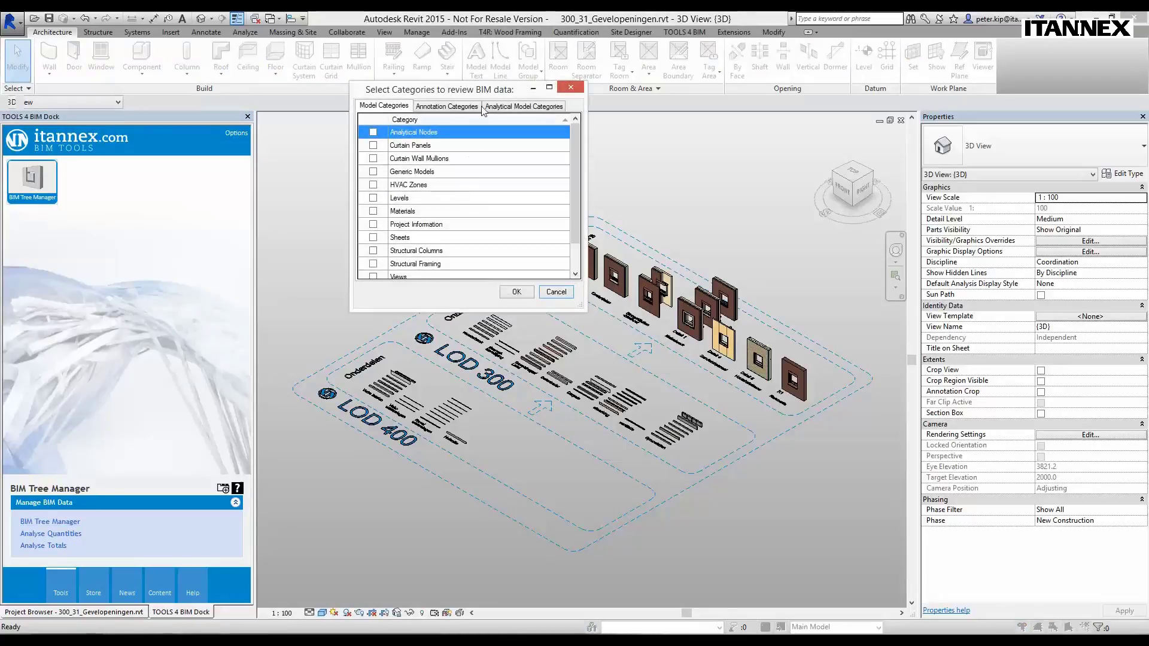
drag(483, 96, 433, 153)
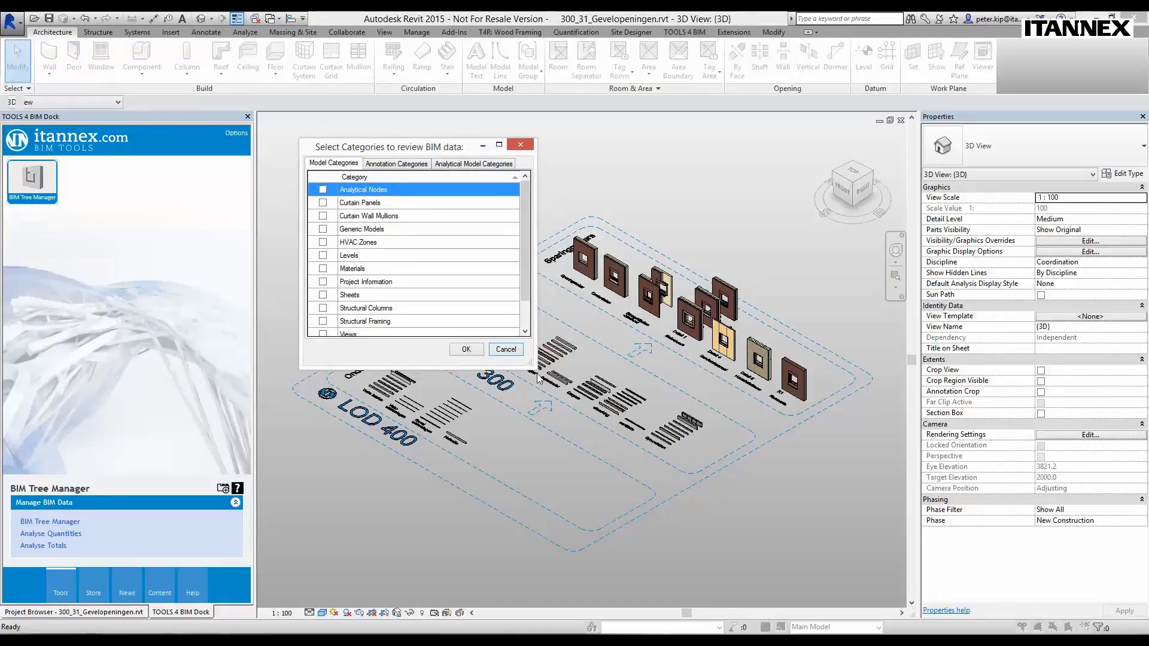
drag(532, 367, 656, 430)
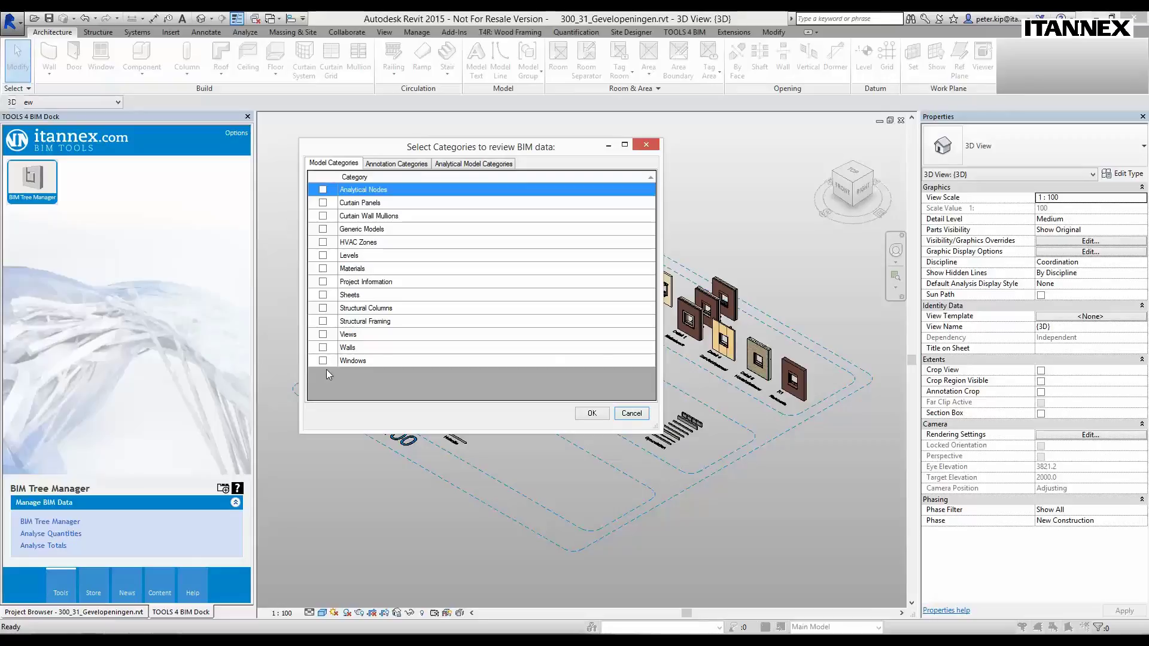
click(410, 164)
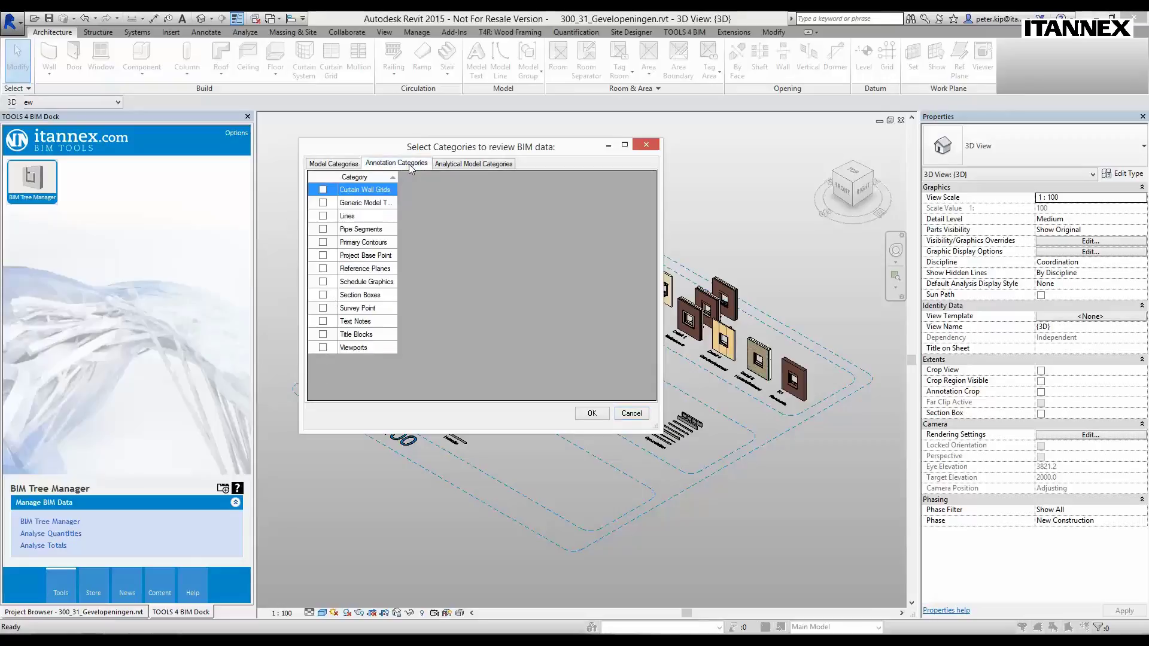
click(479, 164)
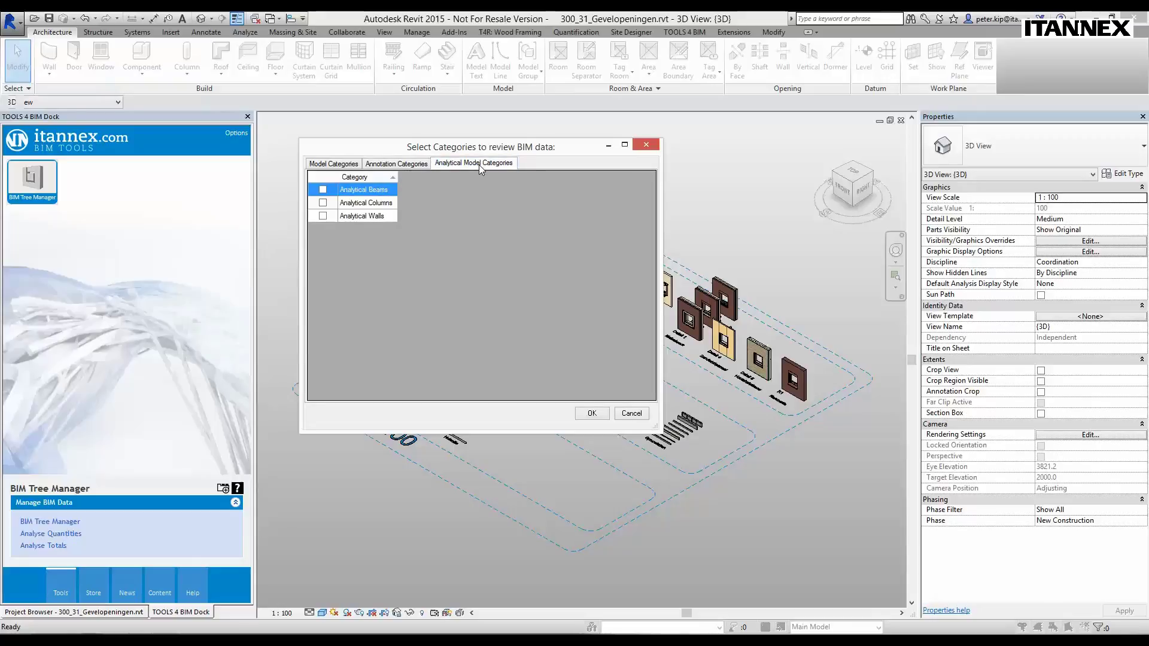
click(337, 165)
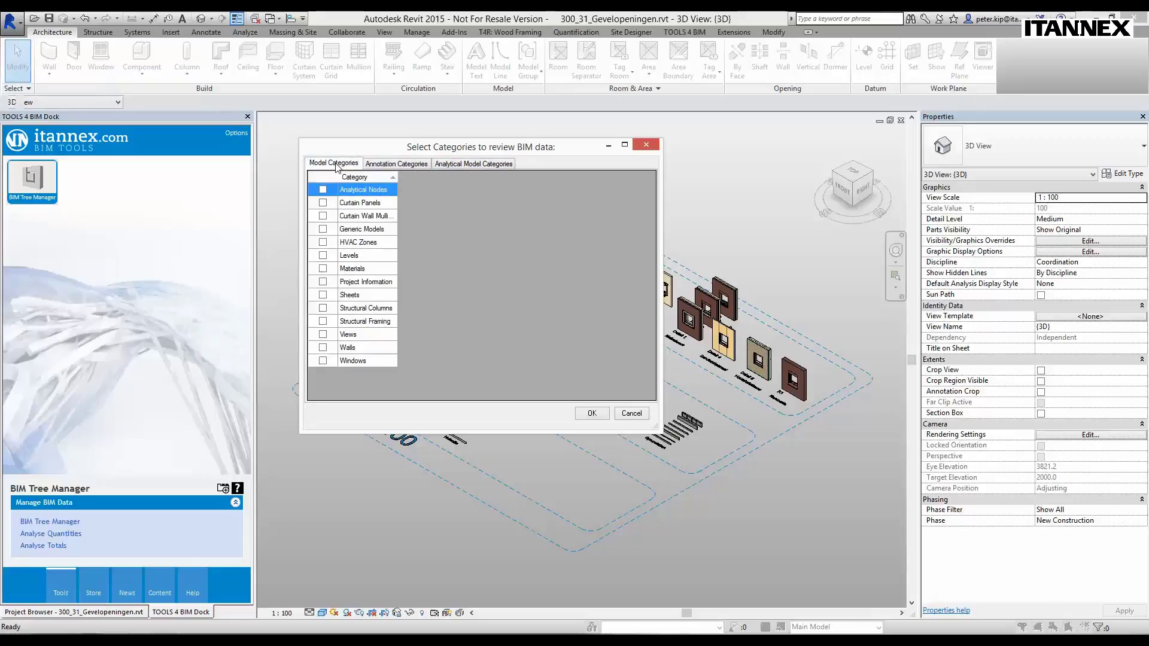
click(323, 361)
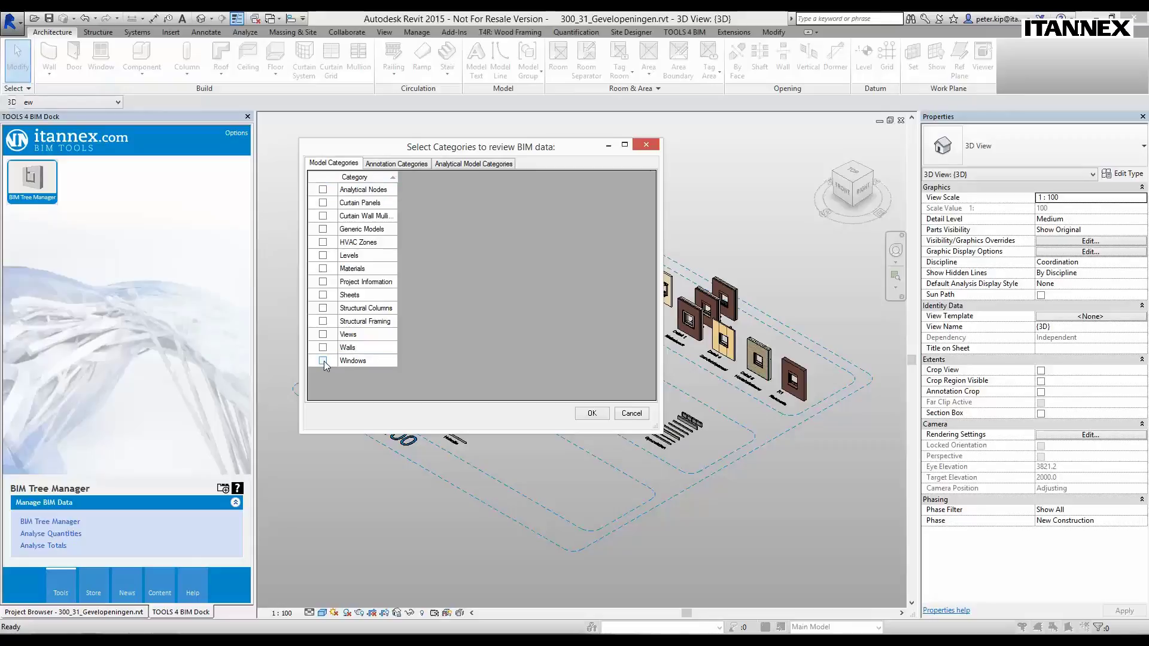
drag(397, 180, 447, 181)
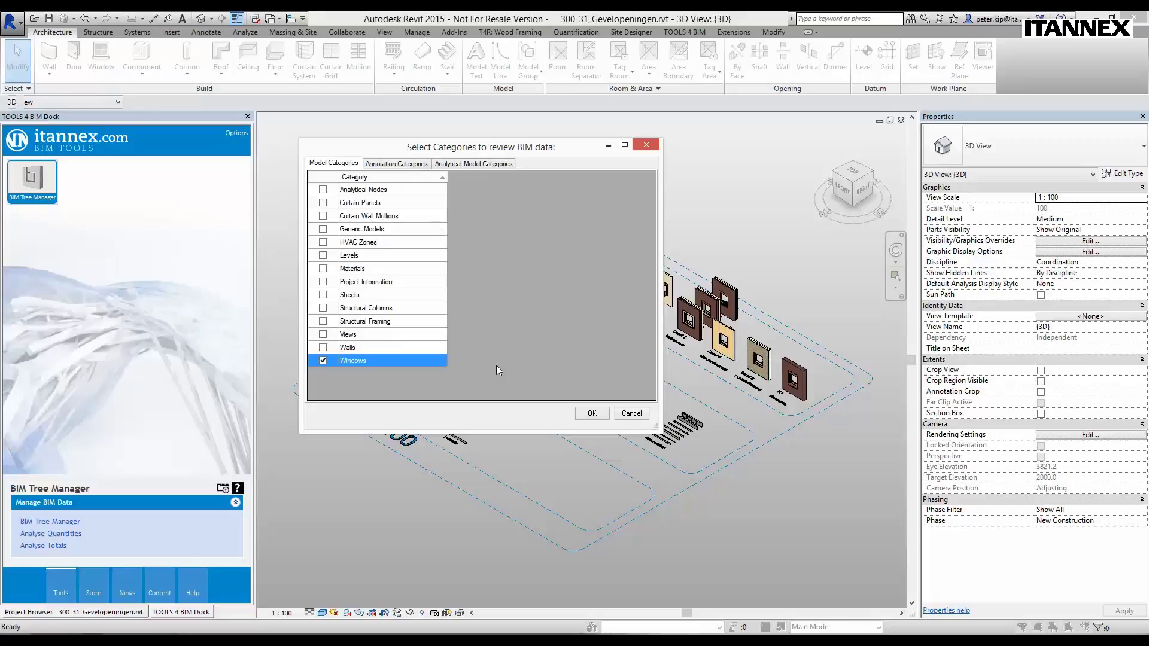
click(603, 414)
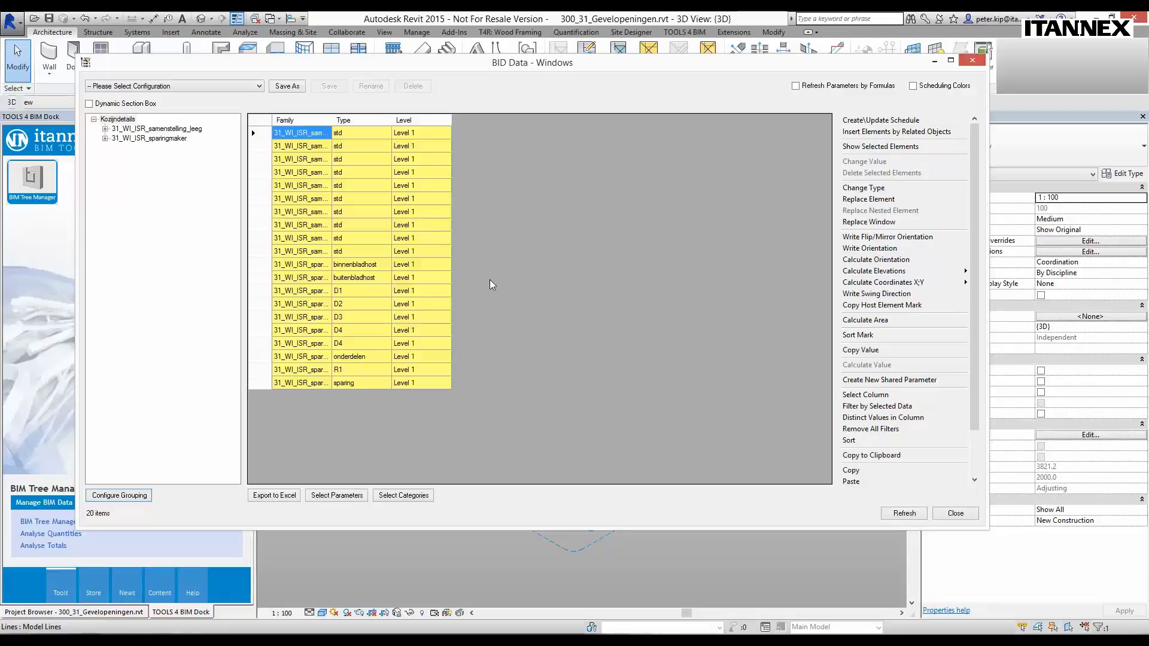
drag(432, 67, 416, 52)
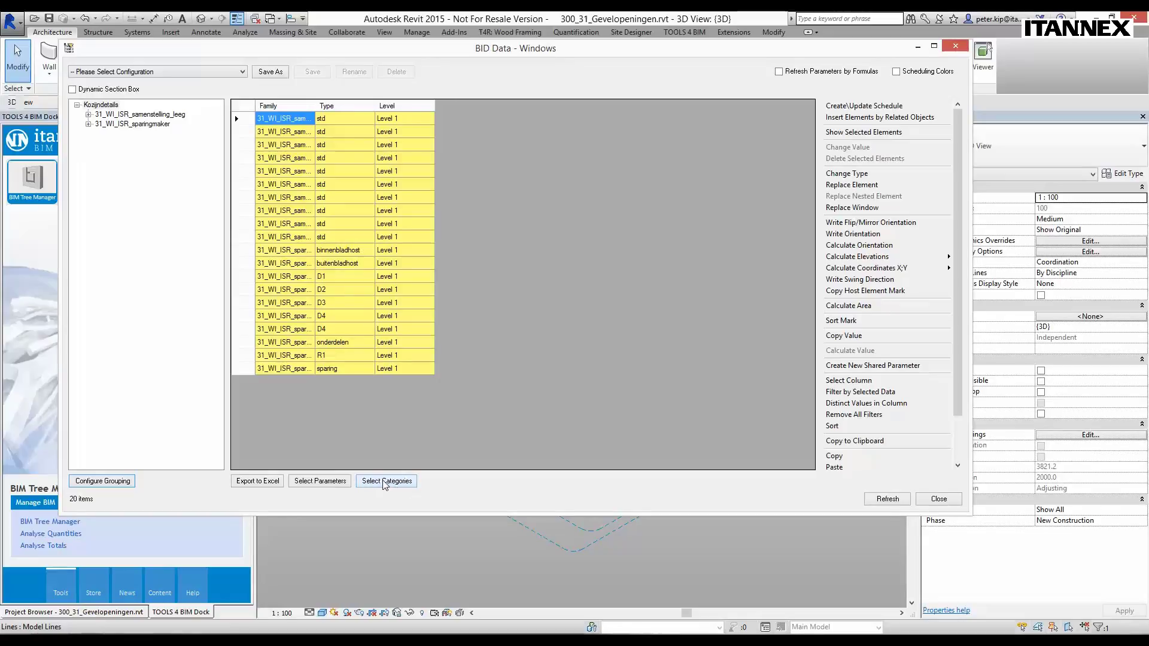
click(384, 483)
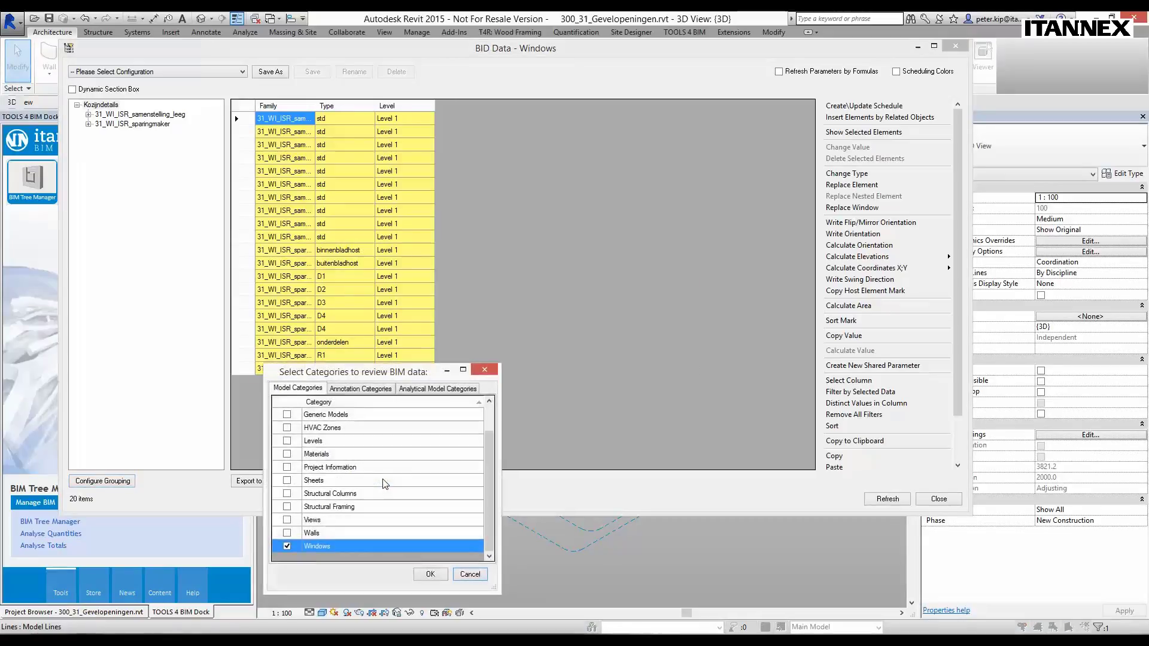
drag(405, 368, 481, 158)
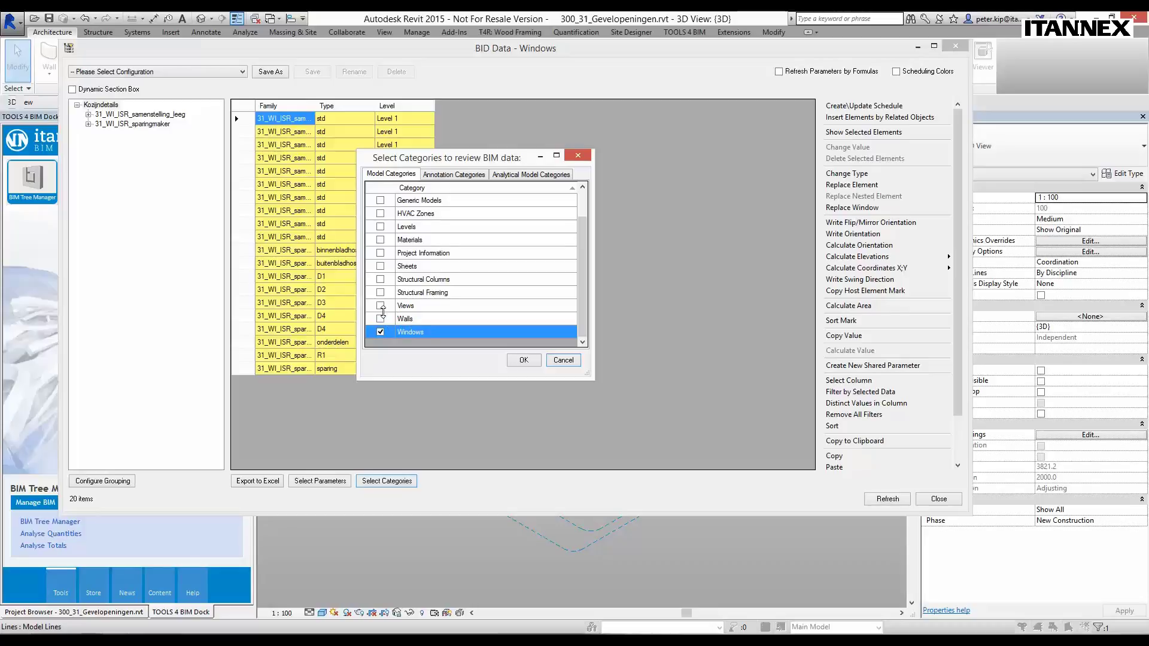
click(524, 361)
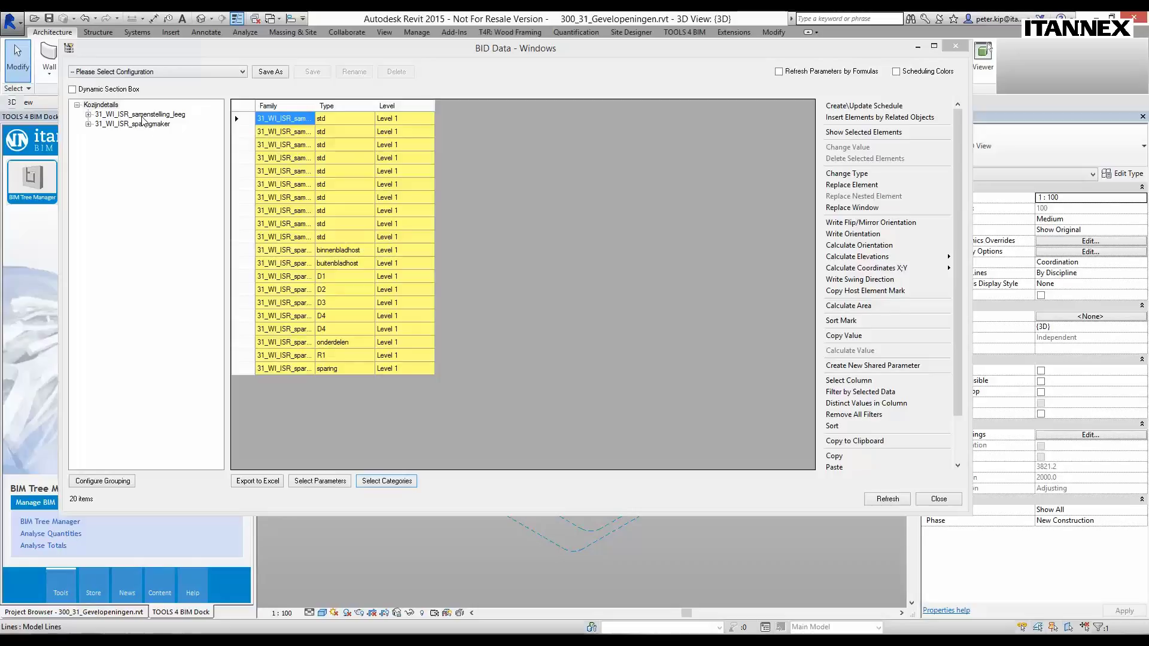
Expand the 31_WI_ISR_samenstelling_leeg family down to its std type's Level 1.
double_click(142, 116)
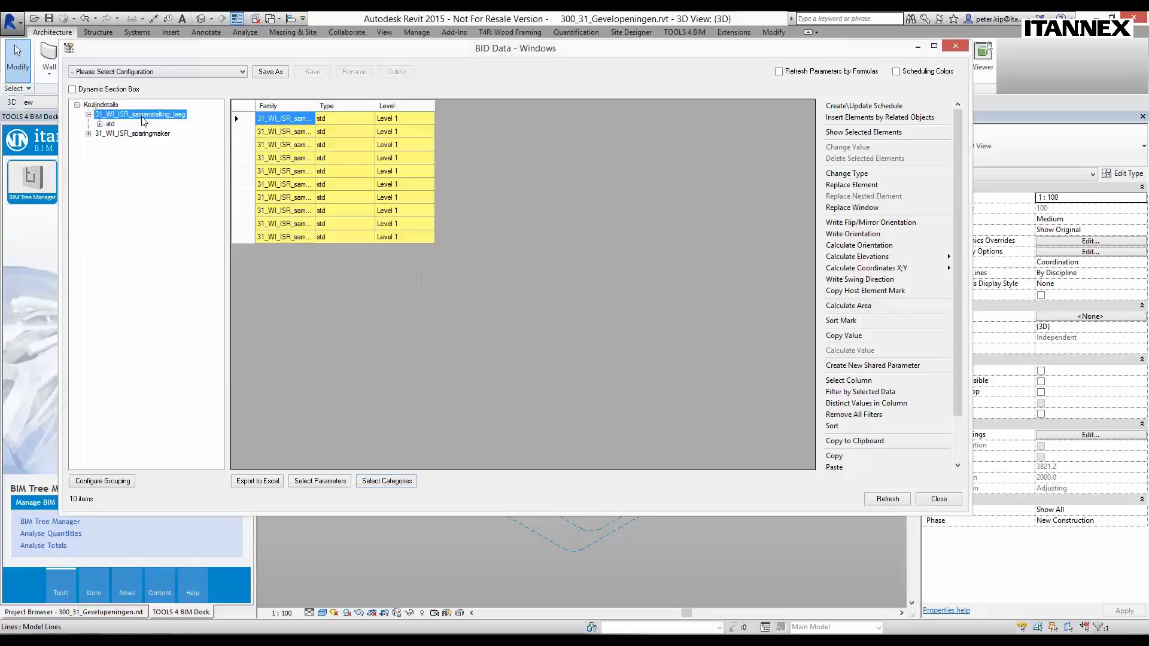
click(110, 124)
double_click(110, 124)
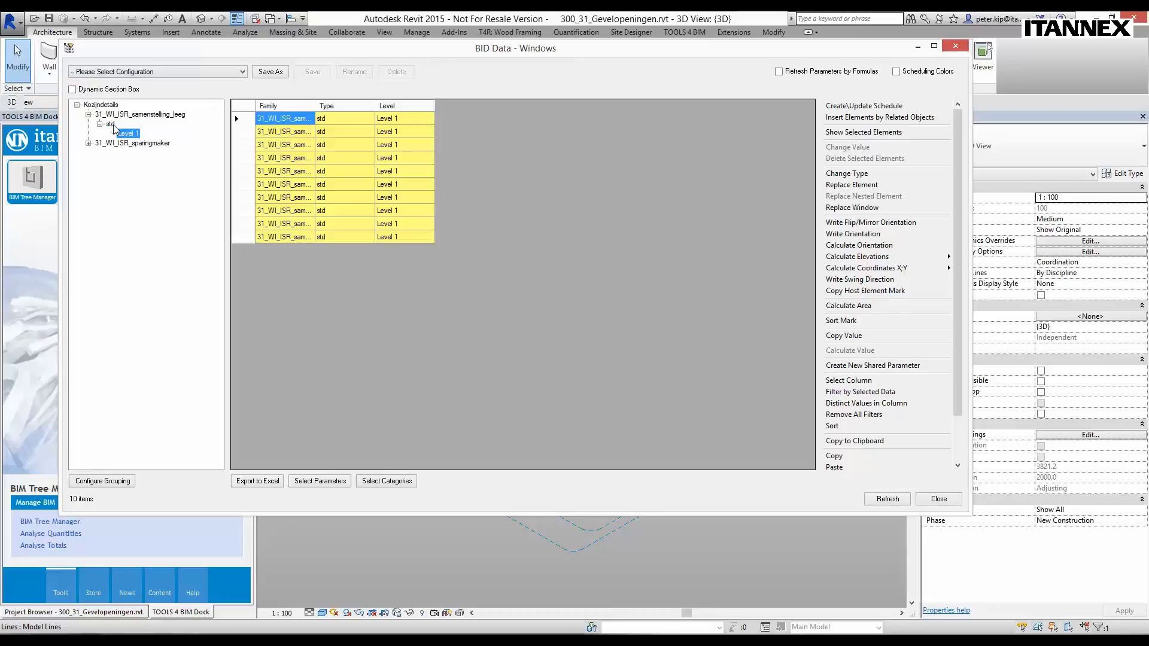
click(111, 116)
click(119, 115)
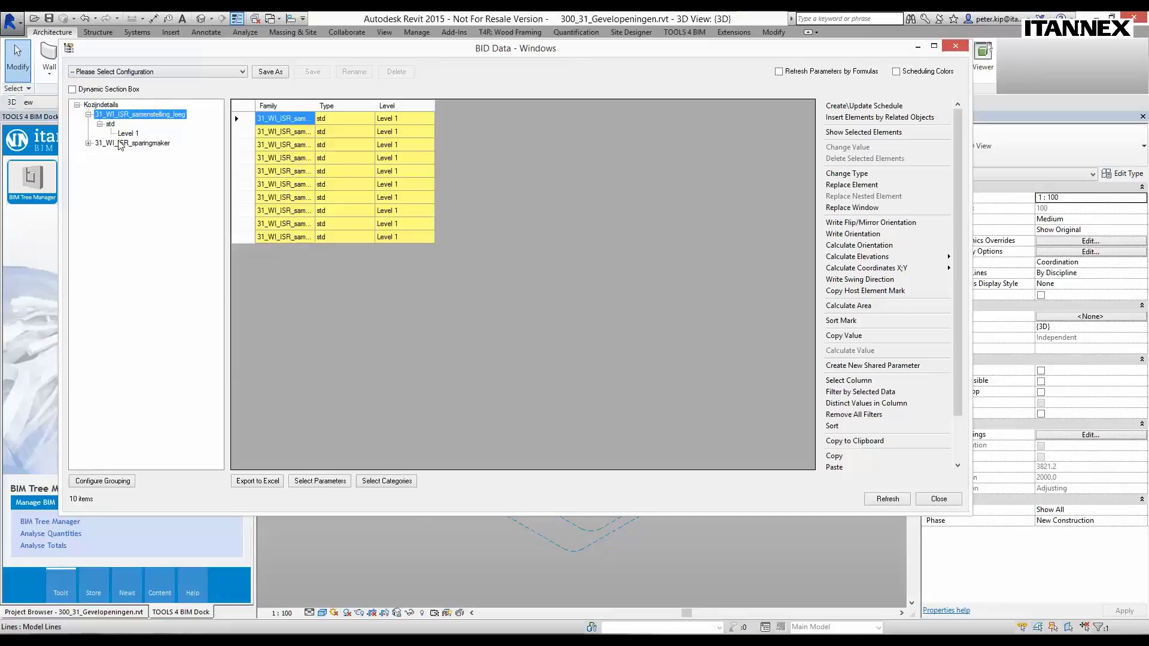
Compare the sparingmaker and samenstelling_leeg window rows, then show all 20 and open grouping settings.
click(120, 144)
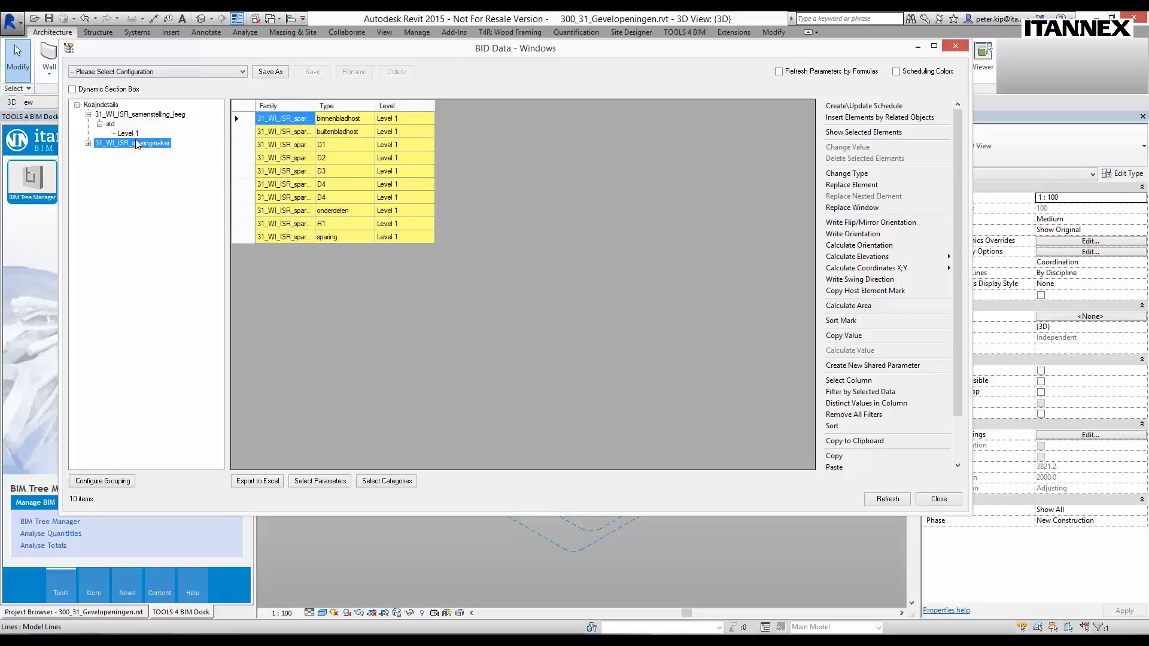
click(127, 117)
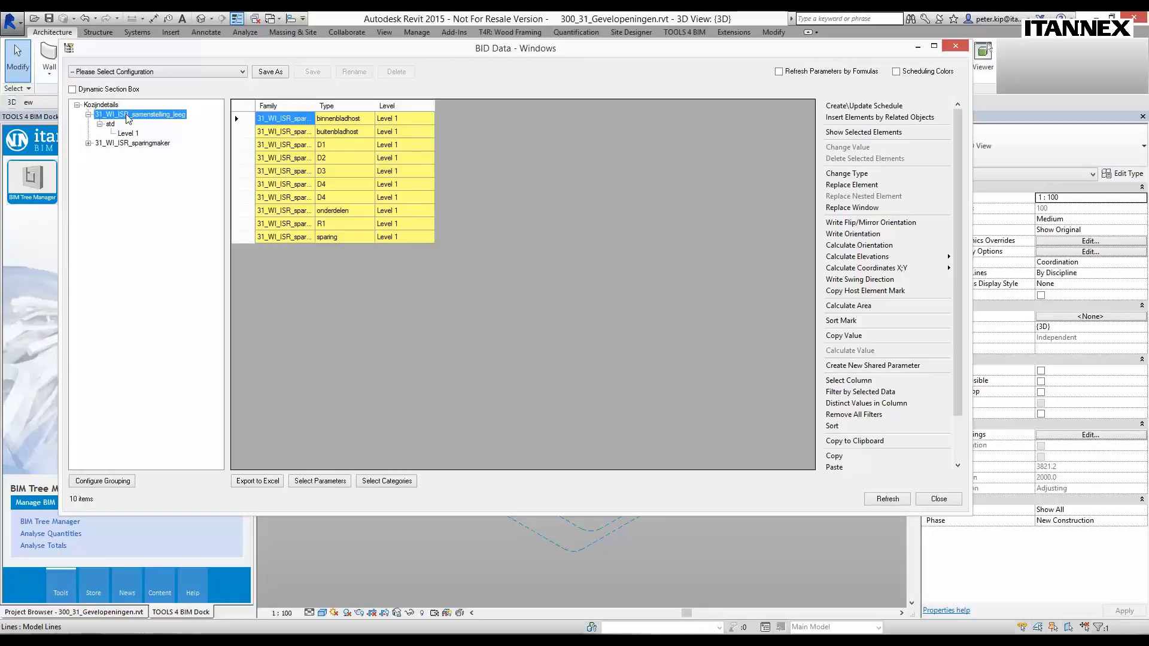
click(152, 144)
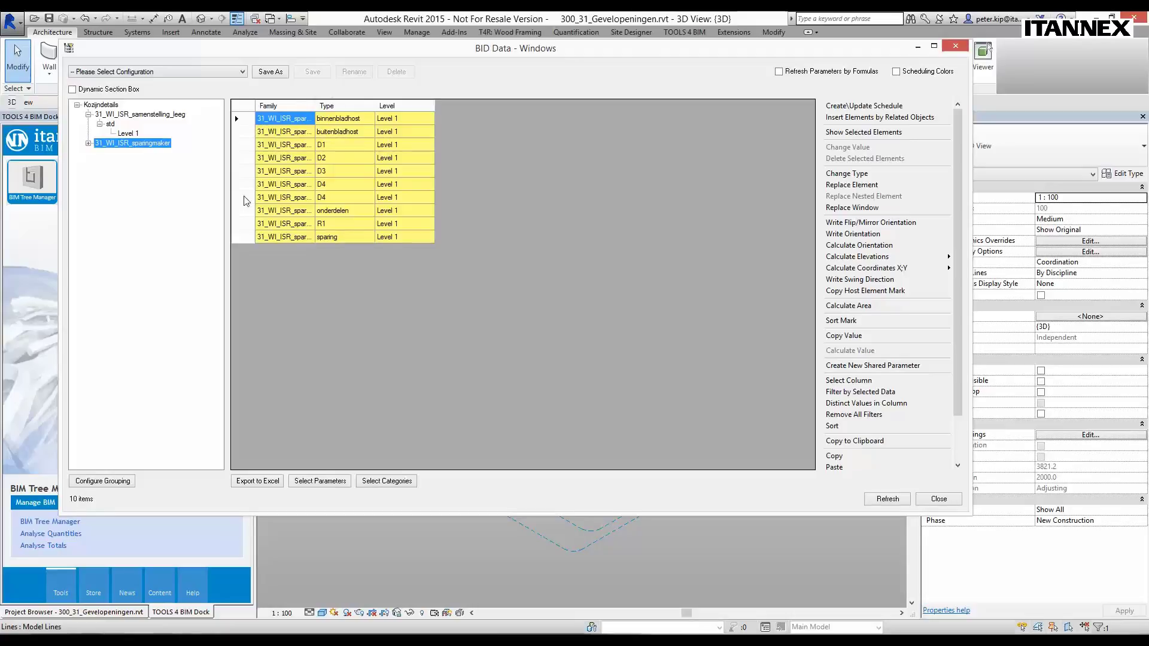
click(99, 106)
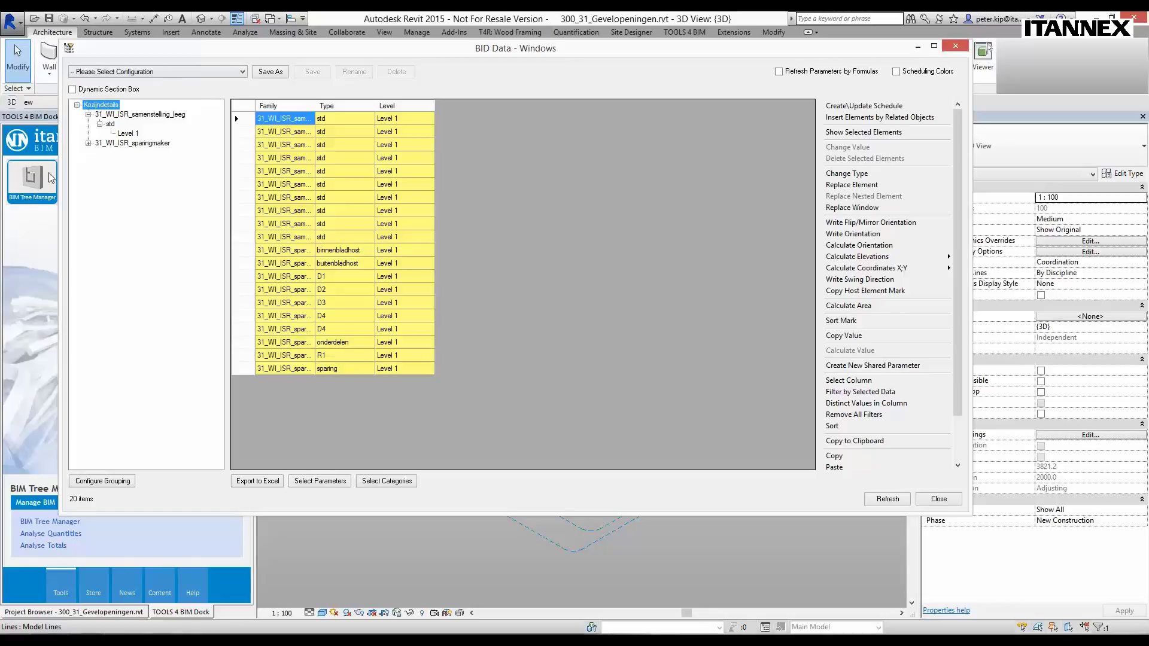
click(111, 482)
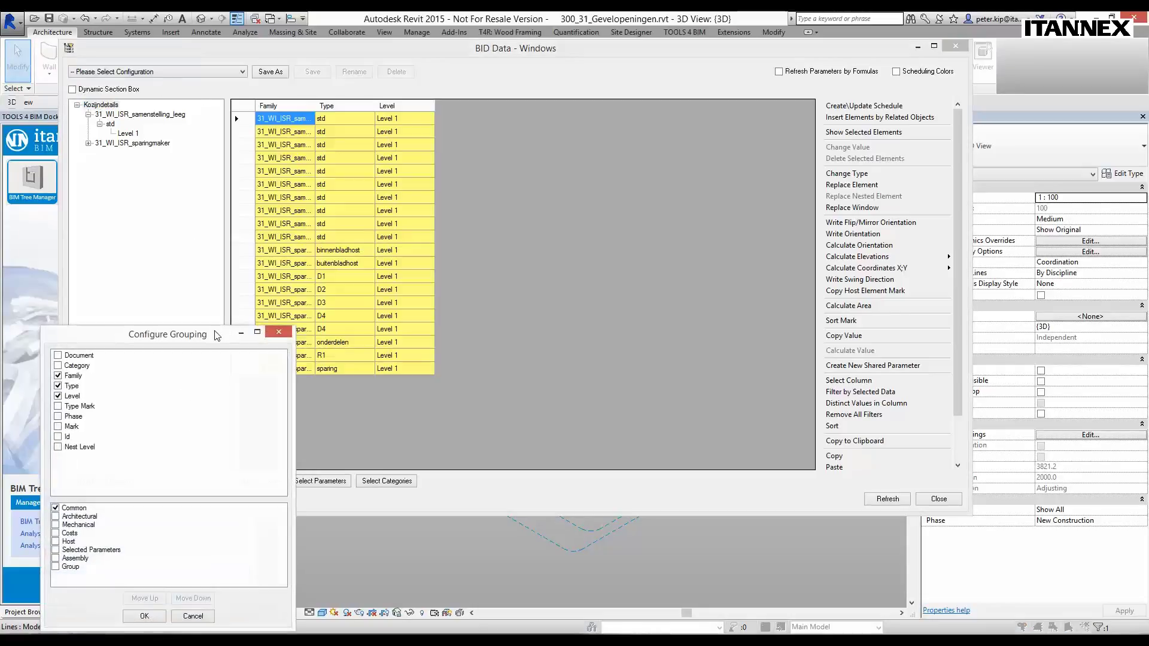
Reorder the grouping to Level first, then Family and Type, and expand Level 1.
mouse_move(157, 340)
mouse_down()
mouse_move(327, 131)
mouse_move(371, 148)
mouse_up()
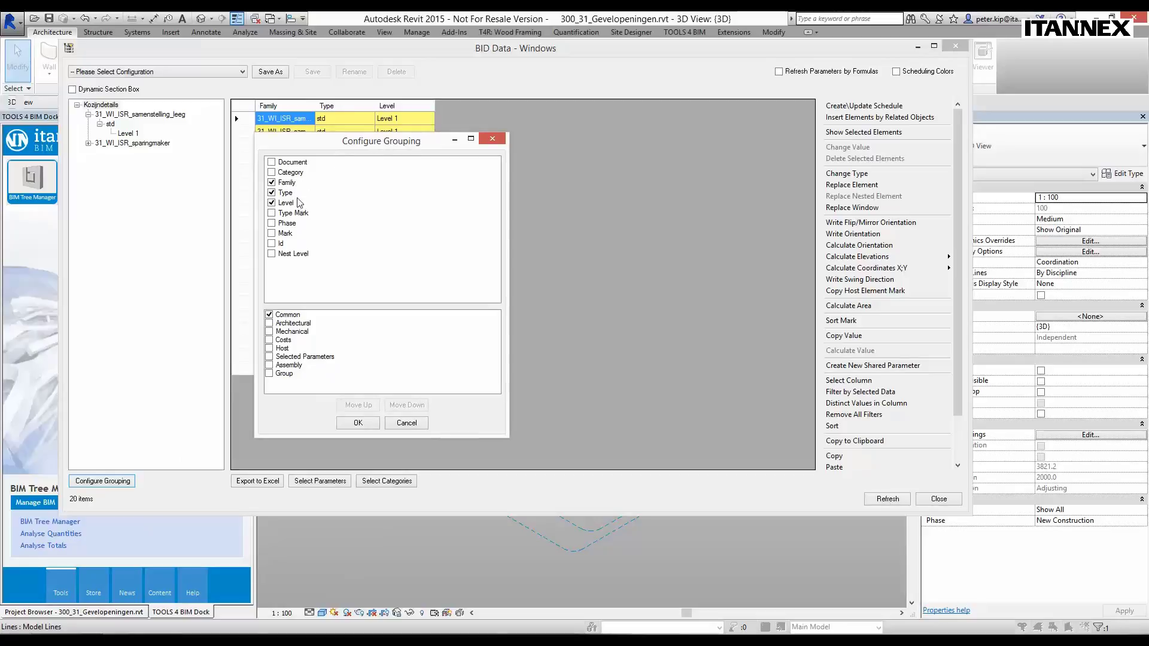
mouse_move(346, 142)
mouse_down()
mouse_move(539, 156)
mouse_move(545, 142)
mouse_up()
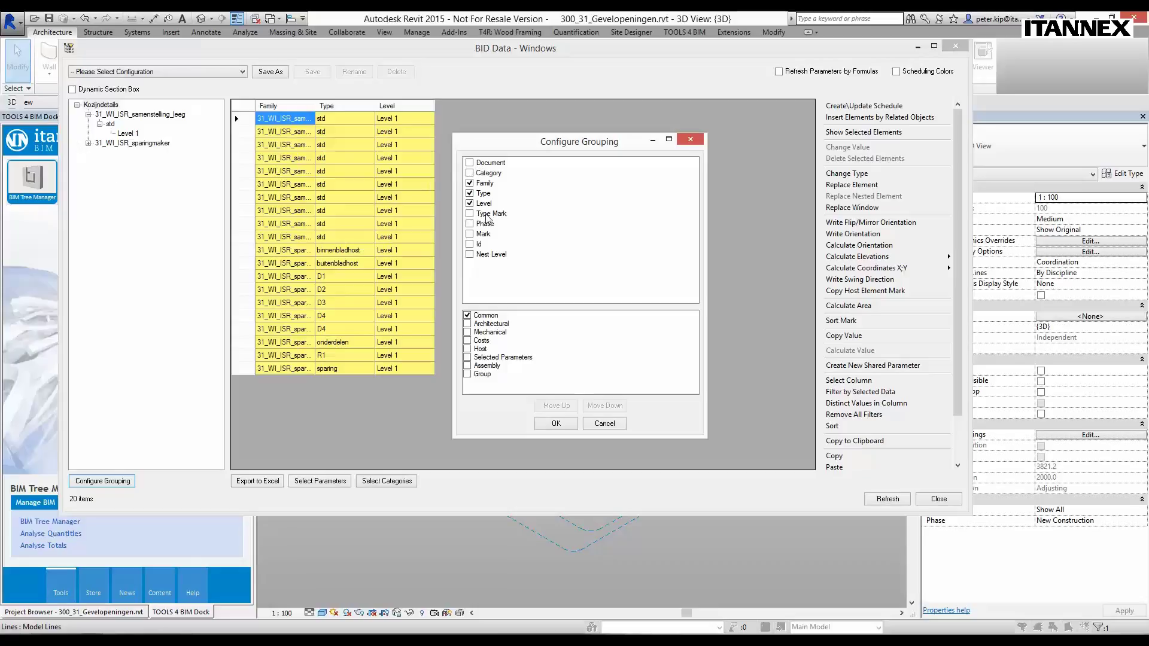
click(484, 204)
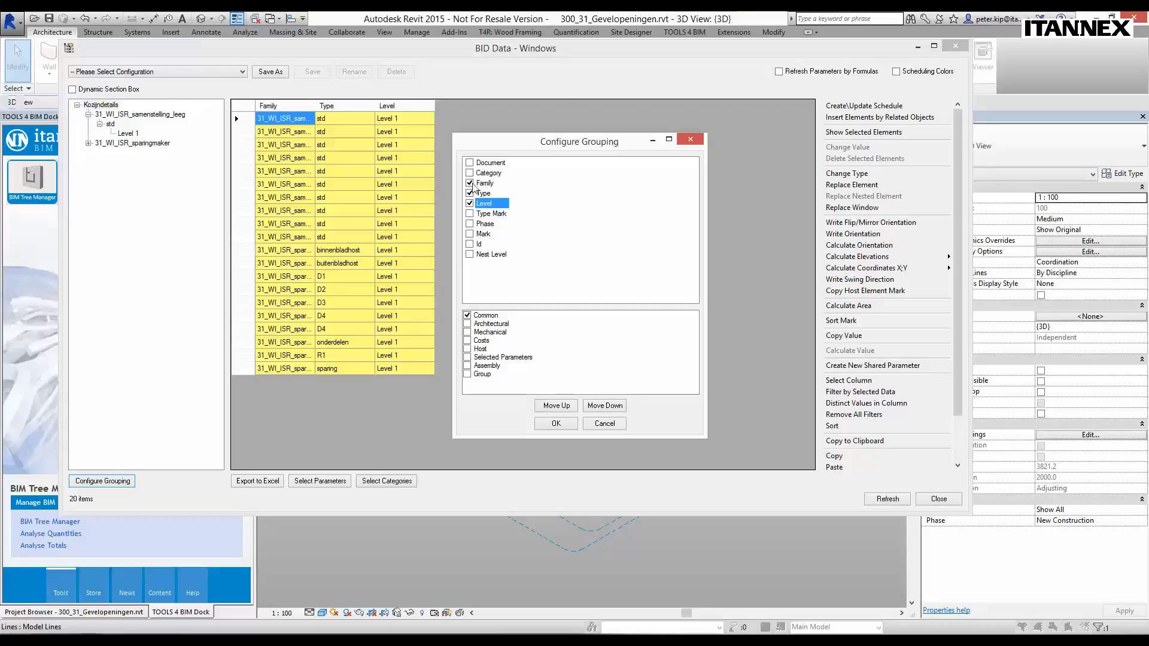
click(556, 406)
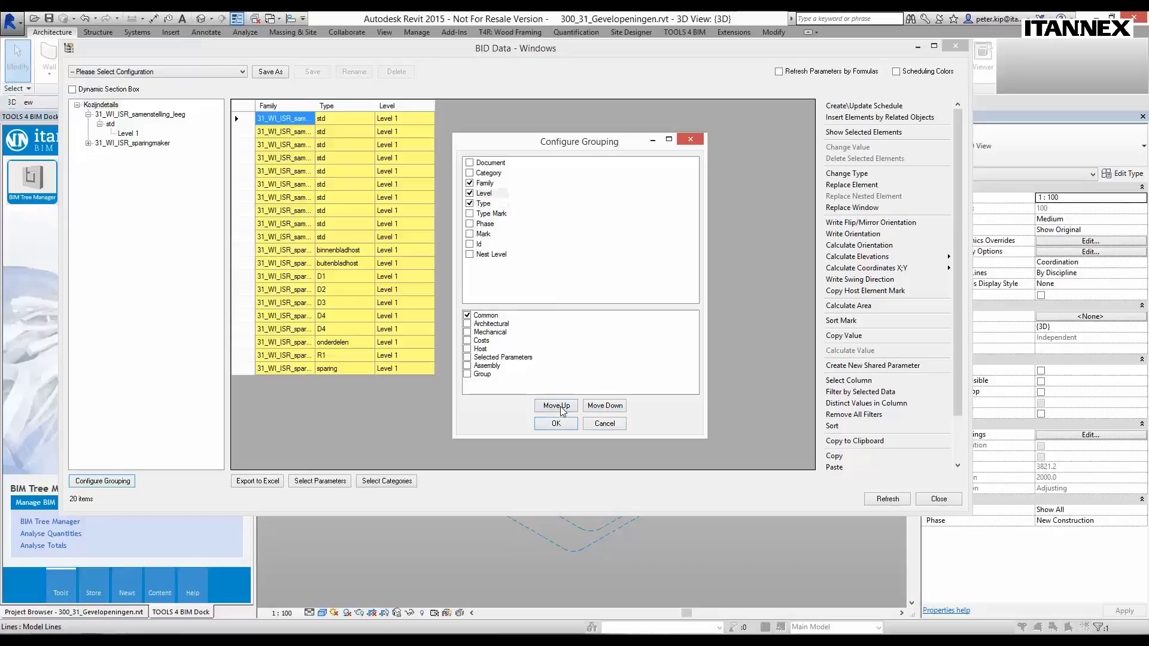
click(561, 407)
click(556, 424)
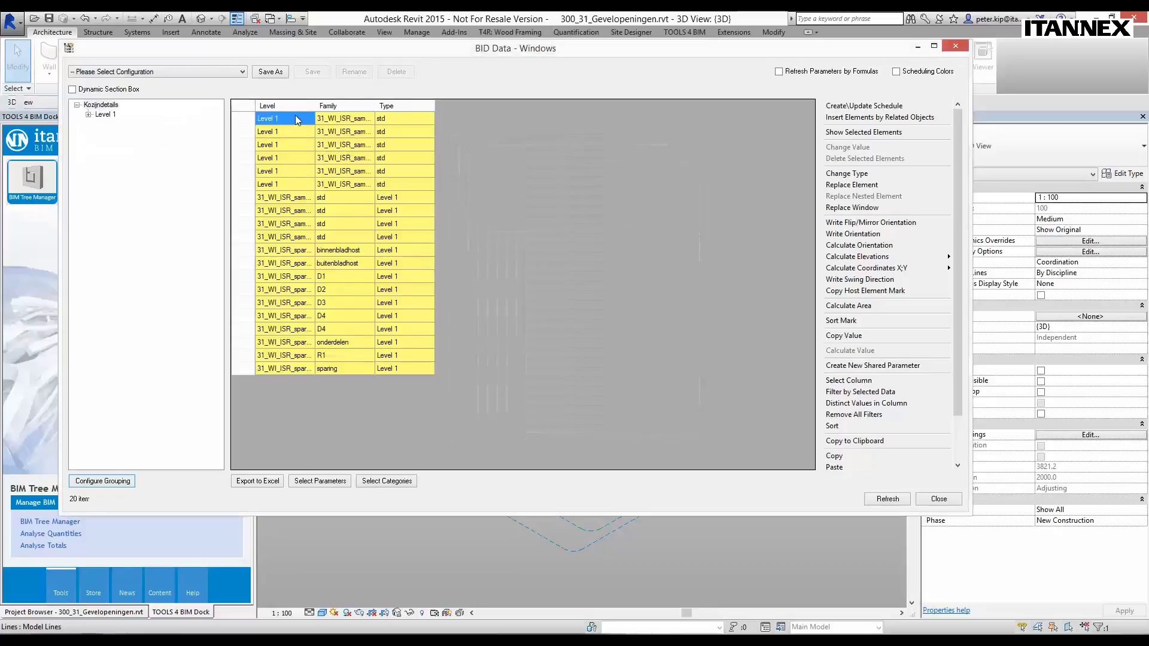
click(103, 114)
click(89, 115)
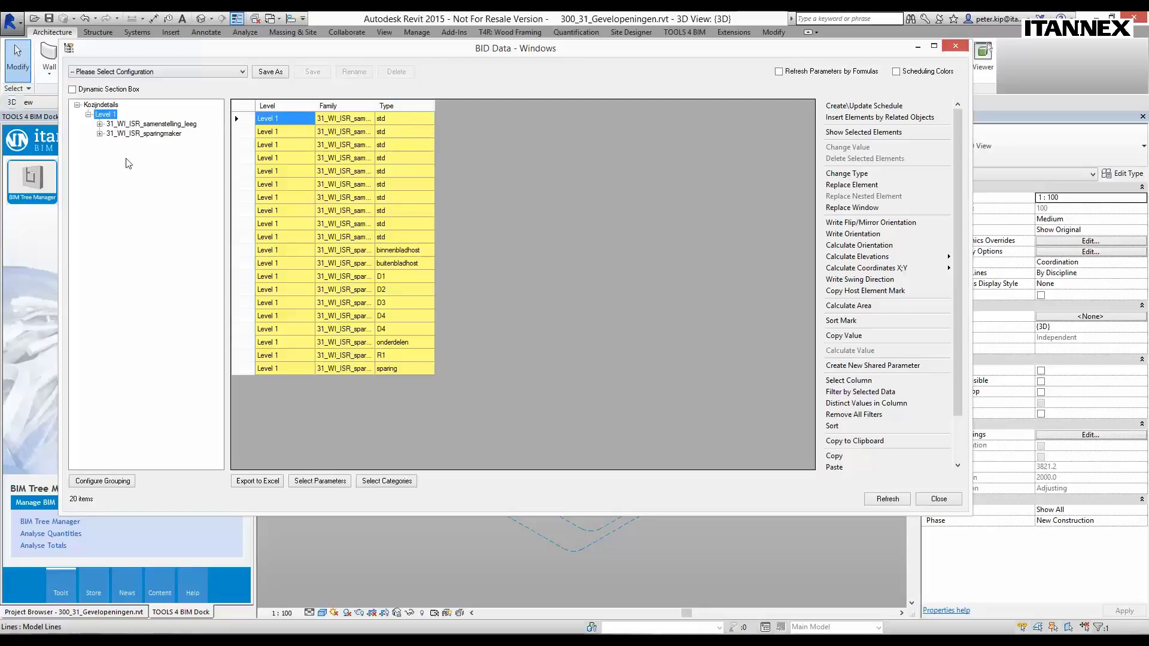
Add the Architectural parameter set to the Level, Family, Type grouping, then bring up Select Parameters.
click(104, 481)
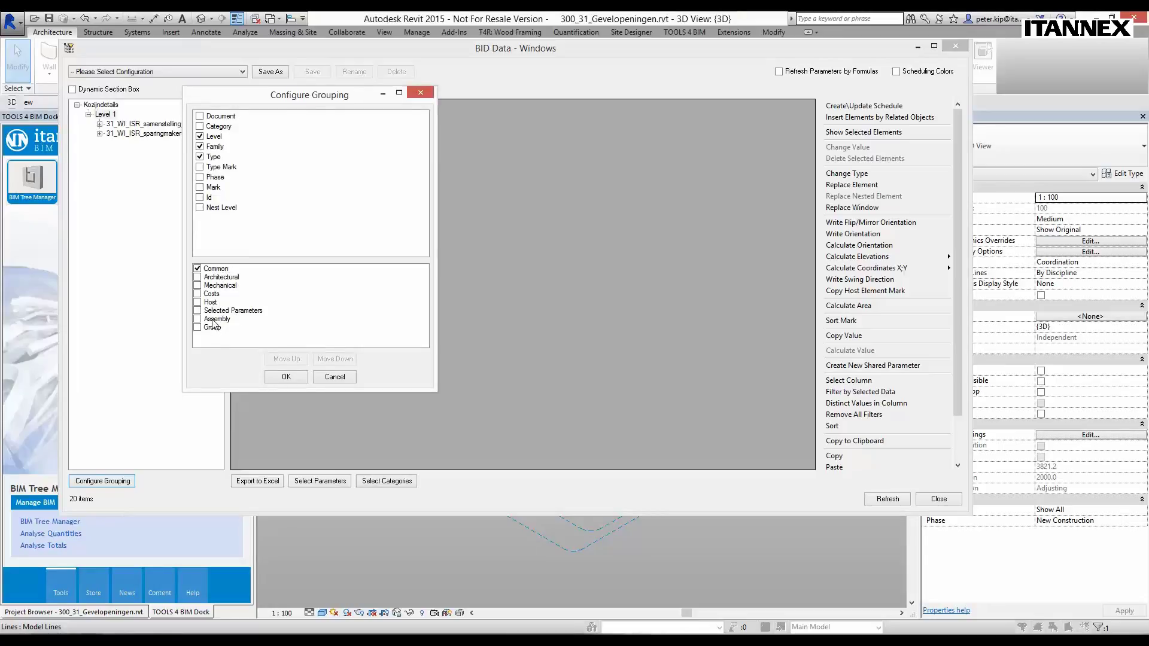
drag(259, 94, 357, 96)
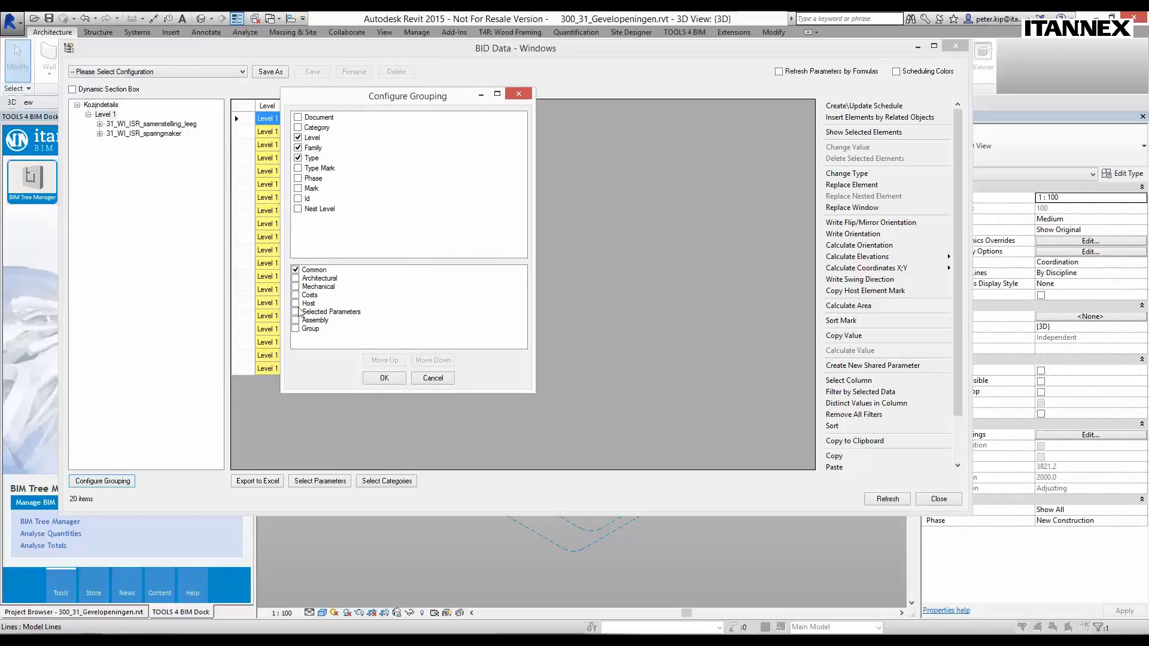
click(296, 279)
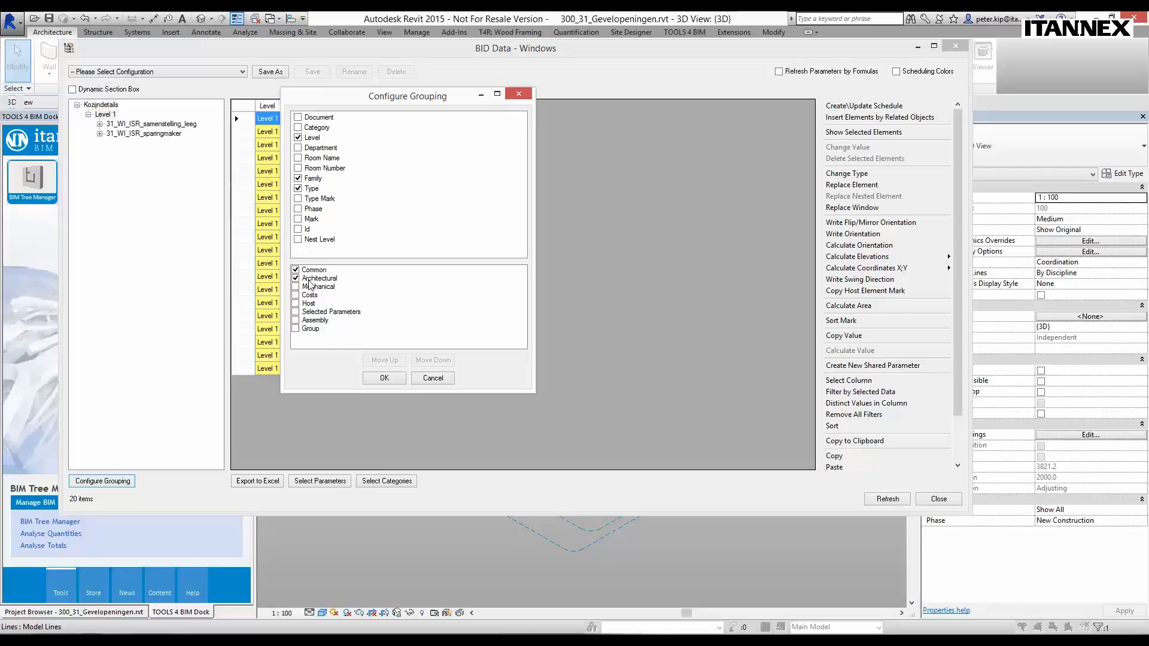
click(384, 377)
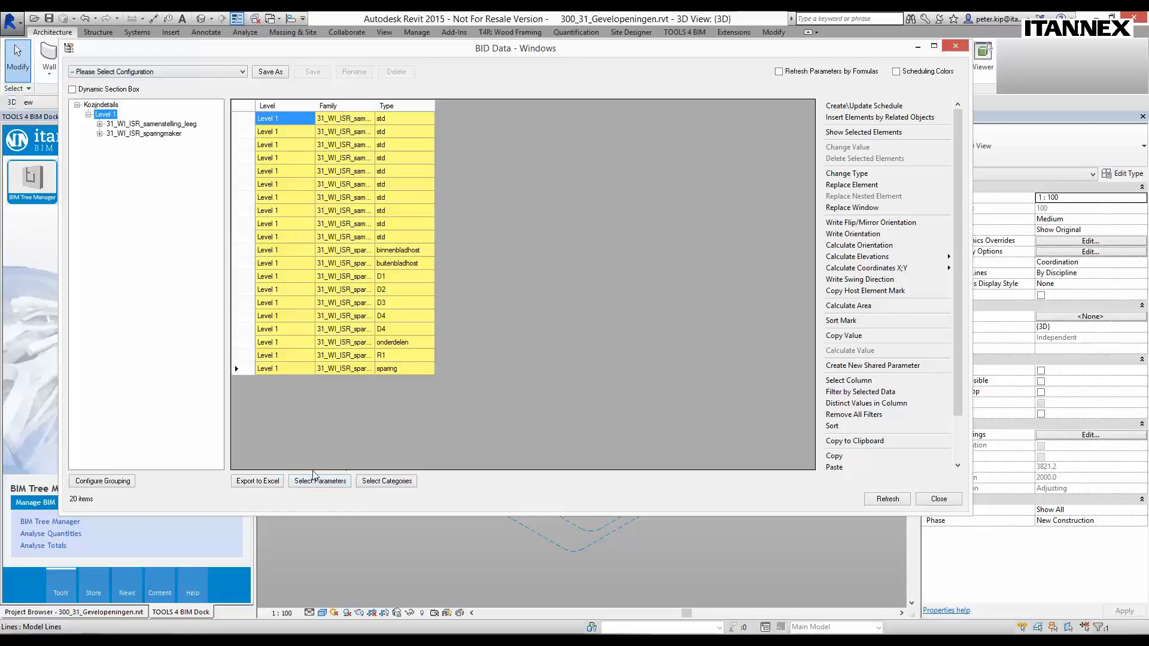
click(311, 485)
Add a Sill Height column to the grid and widen the Family column for full names.
drag(392, 188, 410, 240)
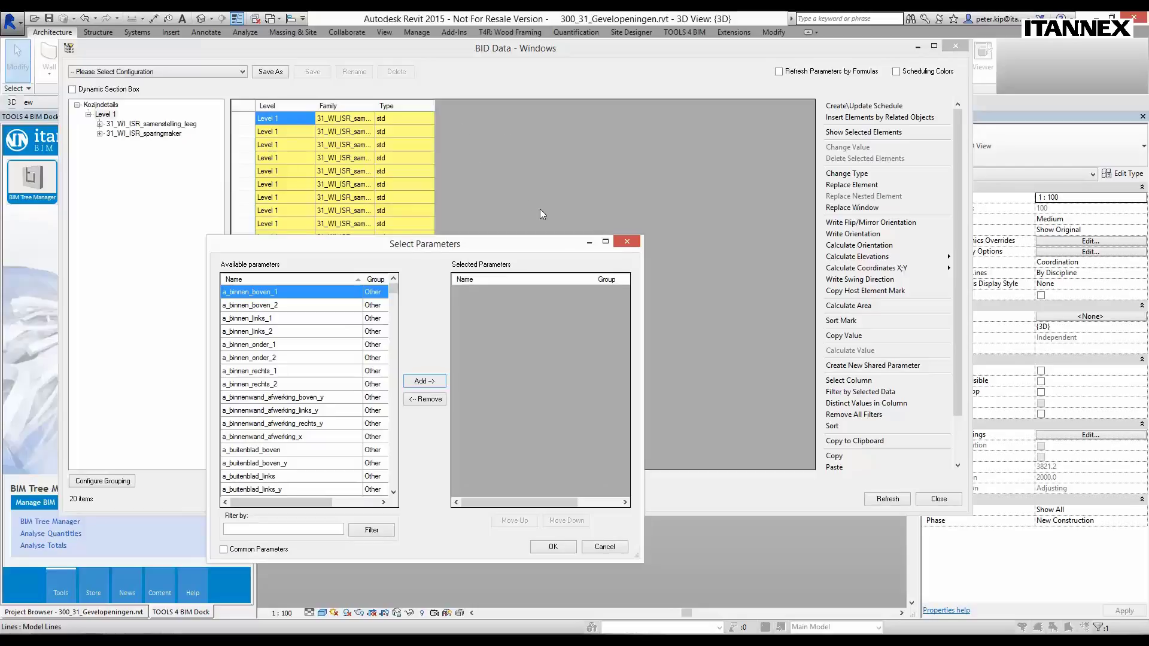
drag(494, 252, 486, 155)
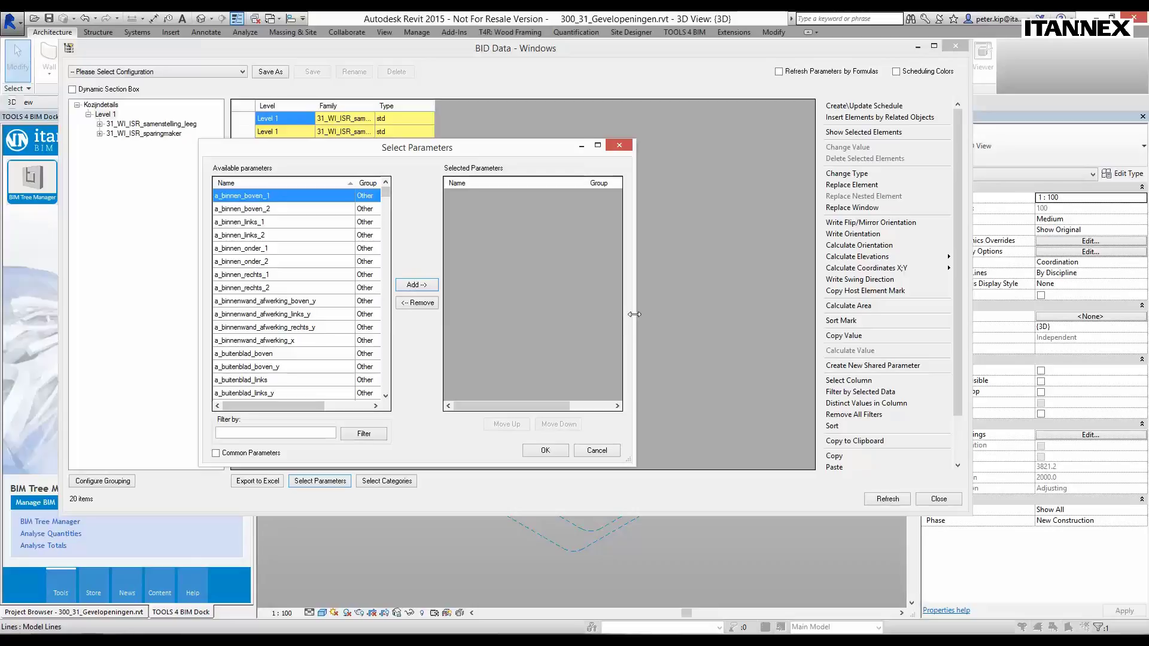
drag(634, 316, 808, 300)
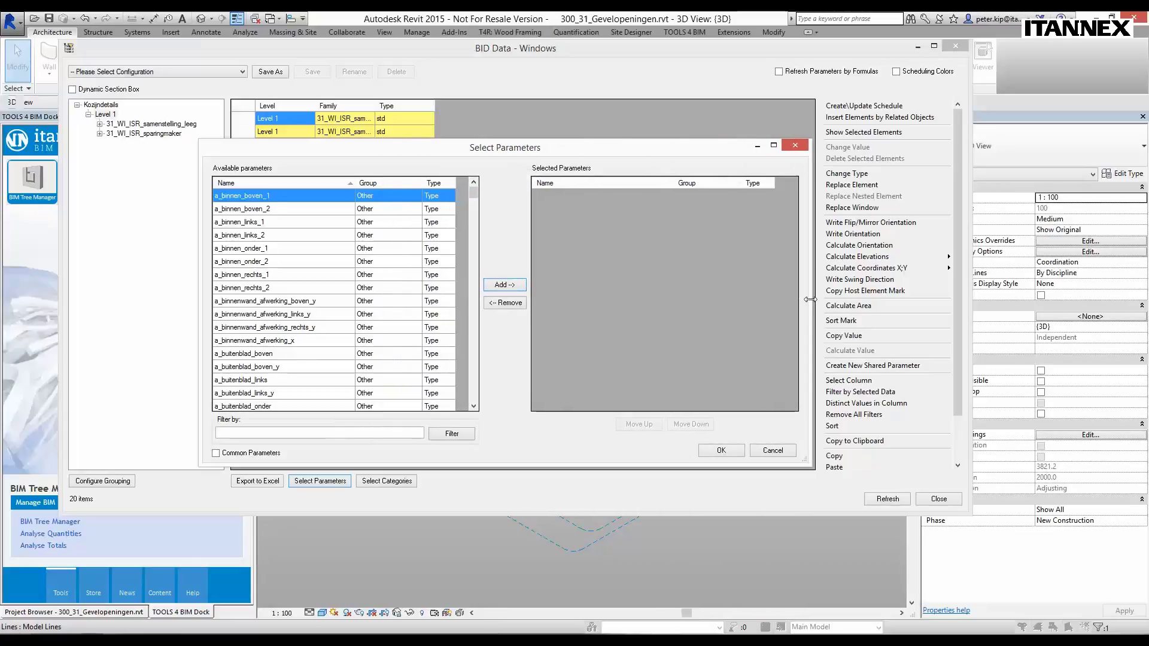
drag(580, 149, 596, 142)
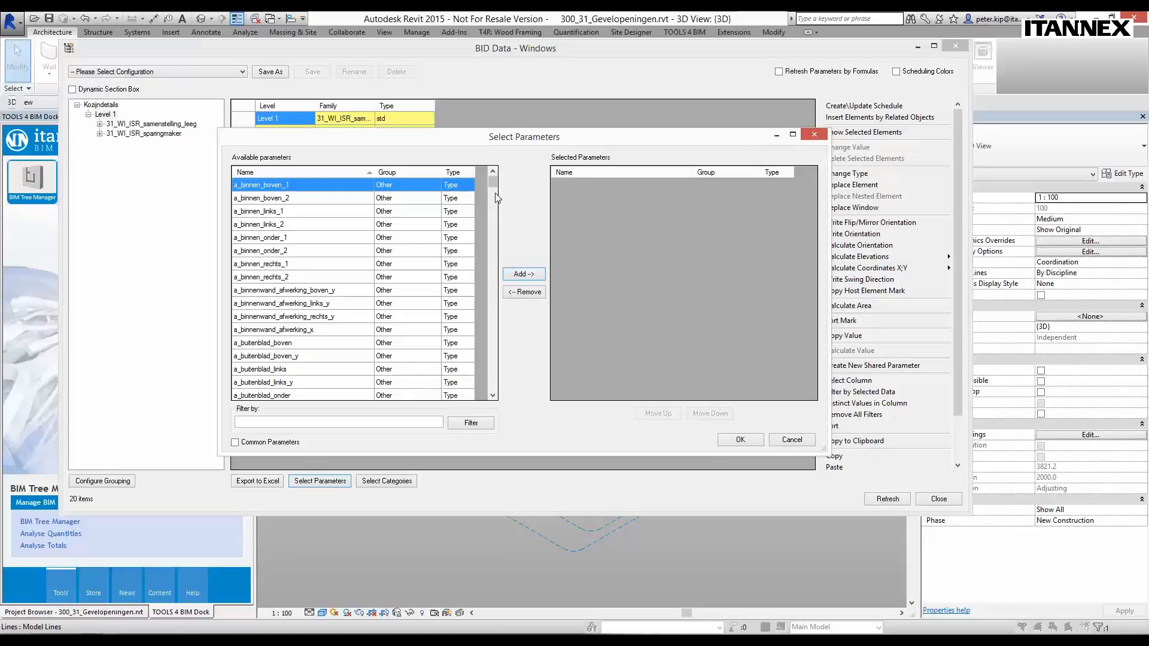
drag(495, 185, 496, 250)
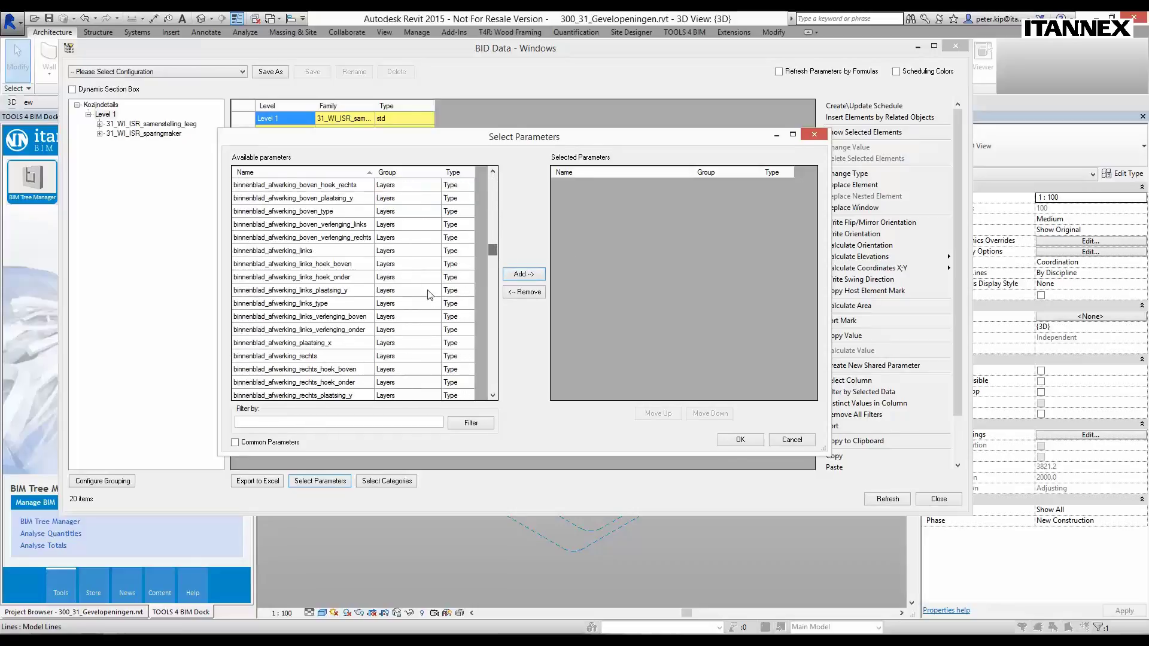
click(322, 317)
key(s)
scroll(300, 368, down, 1)
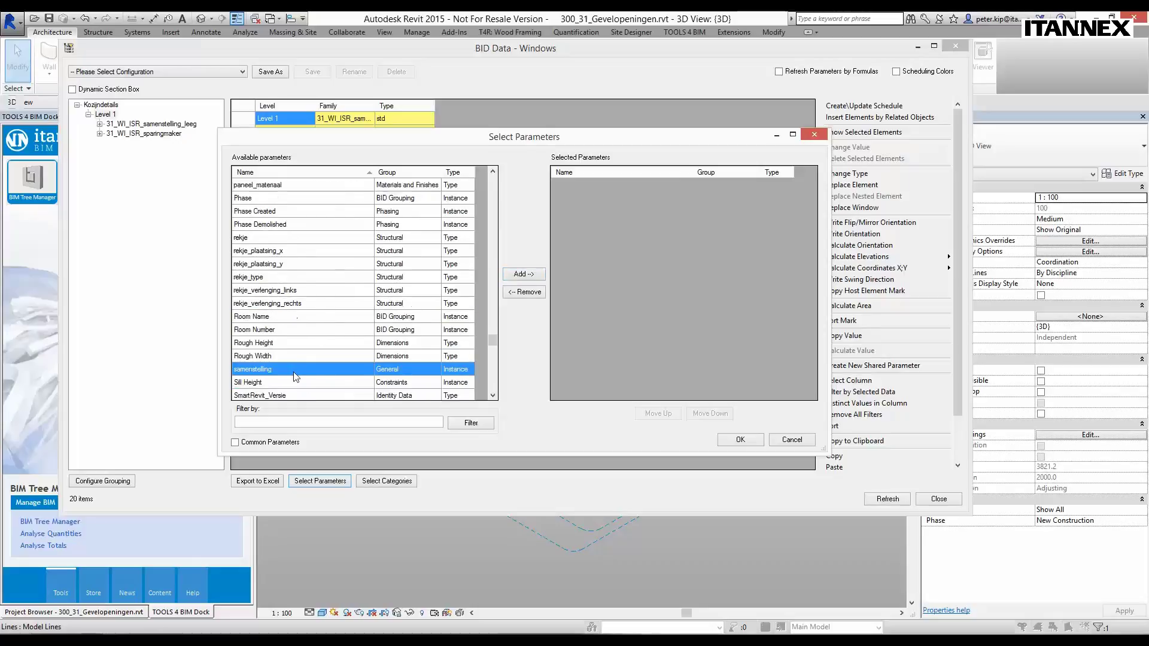
double_click(266, 369)
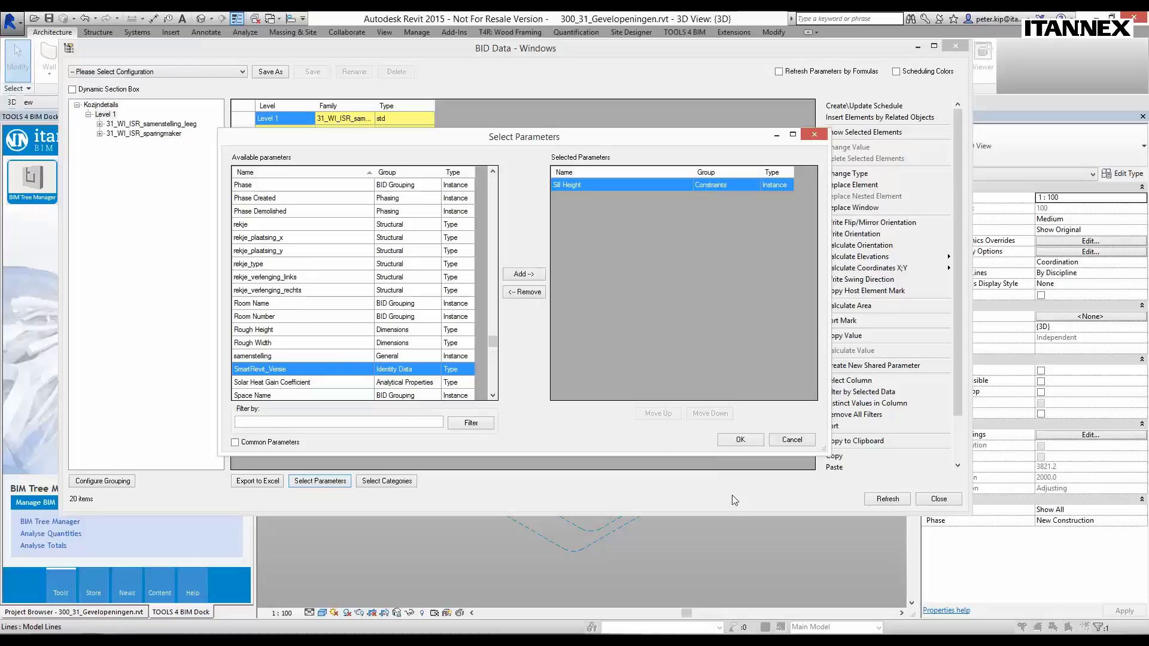
click(742, 440)
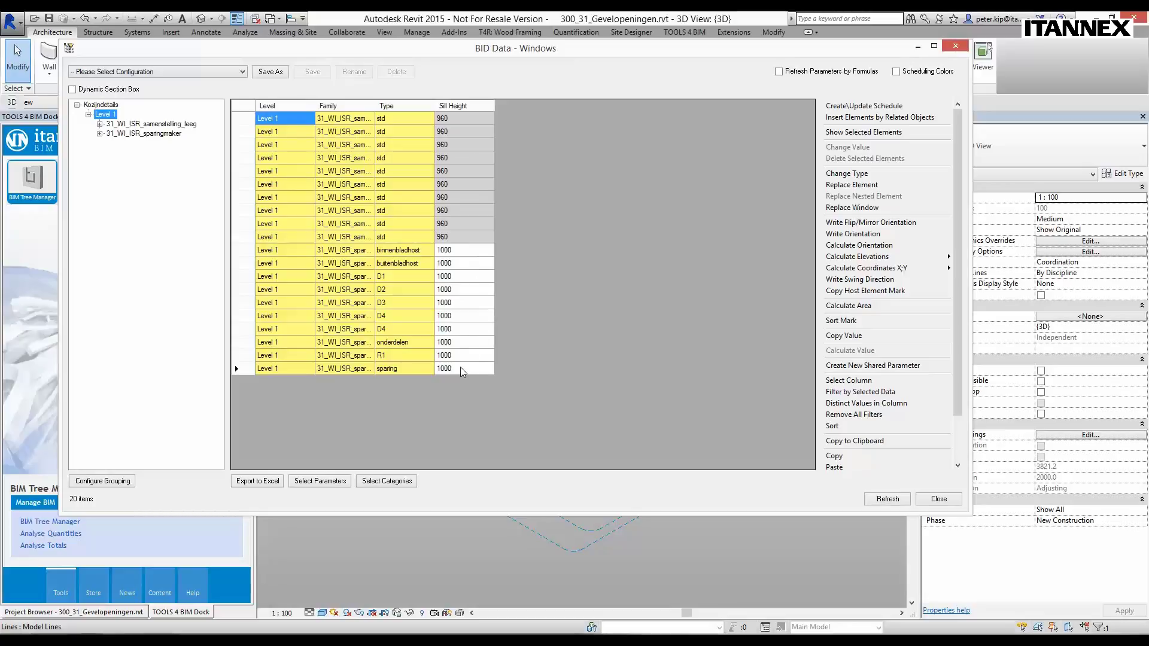
mouse_move(540, 51)
mouse_down()
mouse_move(563, 469)
mouse_move(565, 92)
mouse_up()
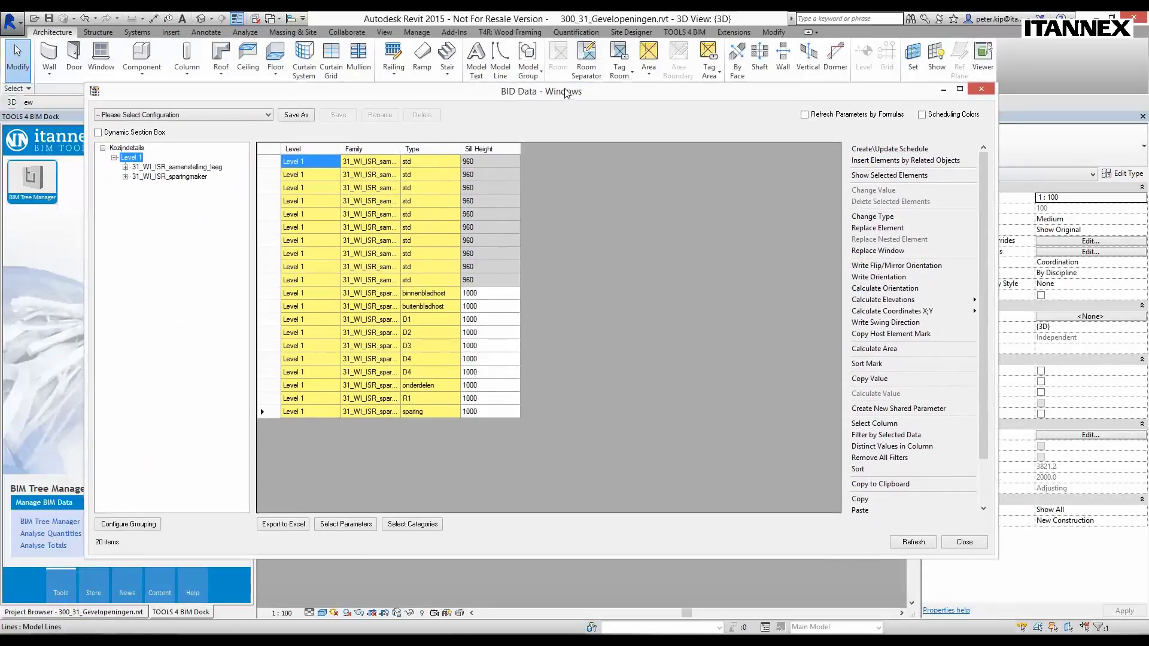
drag(400, 146, 484, 146)
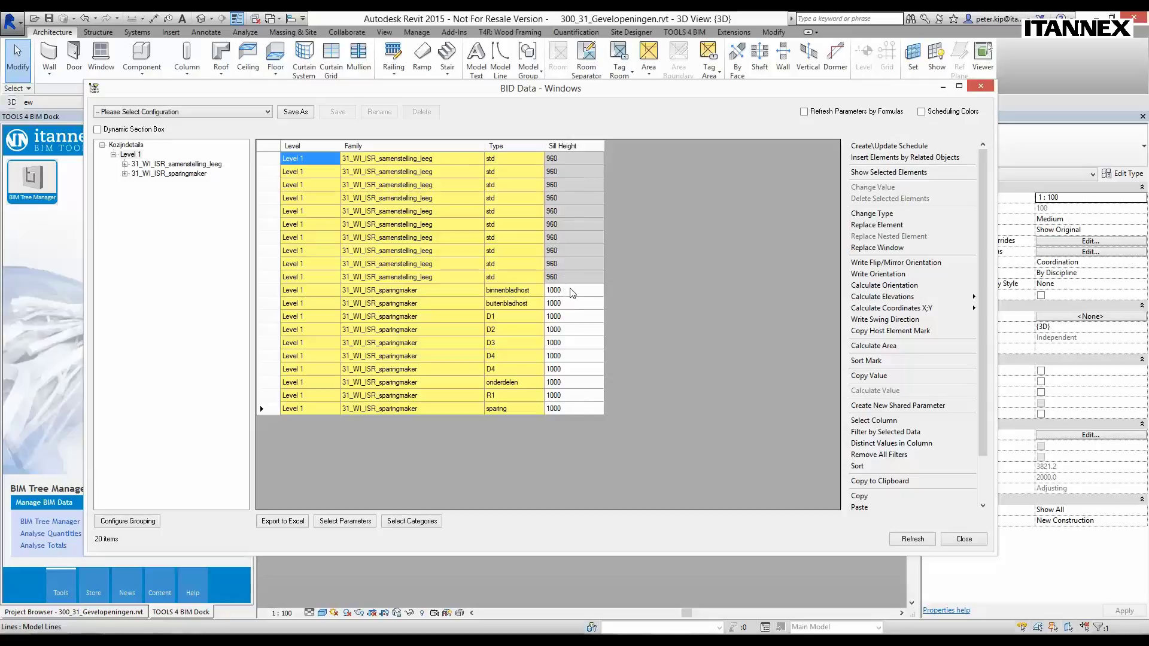
Change the binnenbladhost and buitenbladhost sill heights to 500, refresh, and close the grid.
drag(572, 293, 574, 306)
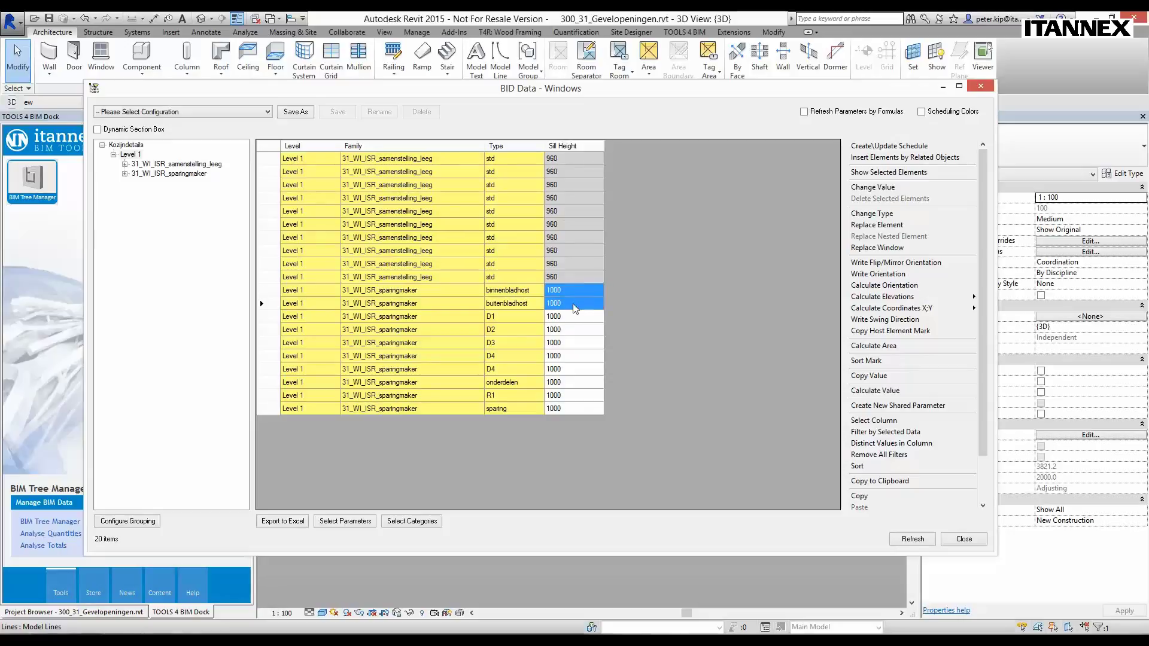
click(874, 190)
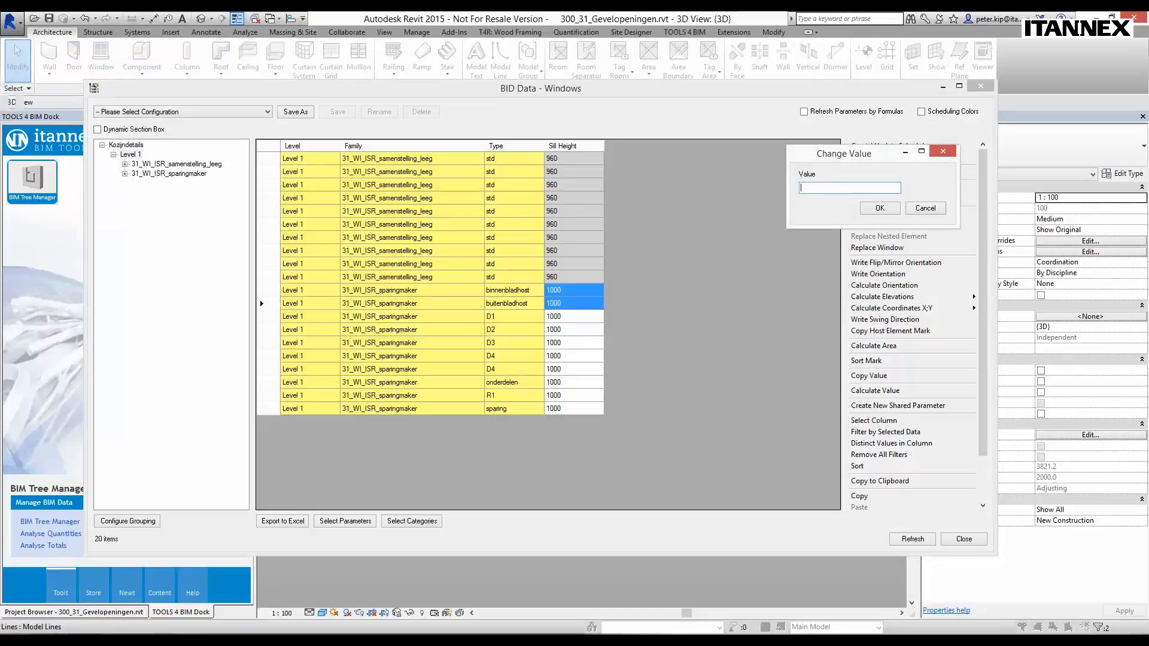
text(500)
click(880, 208)
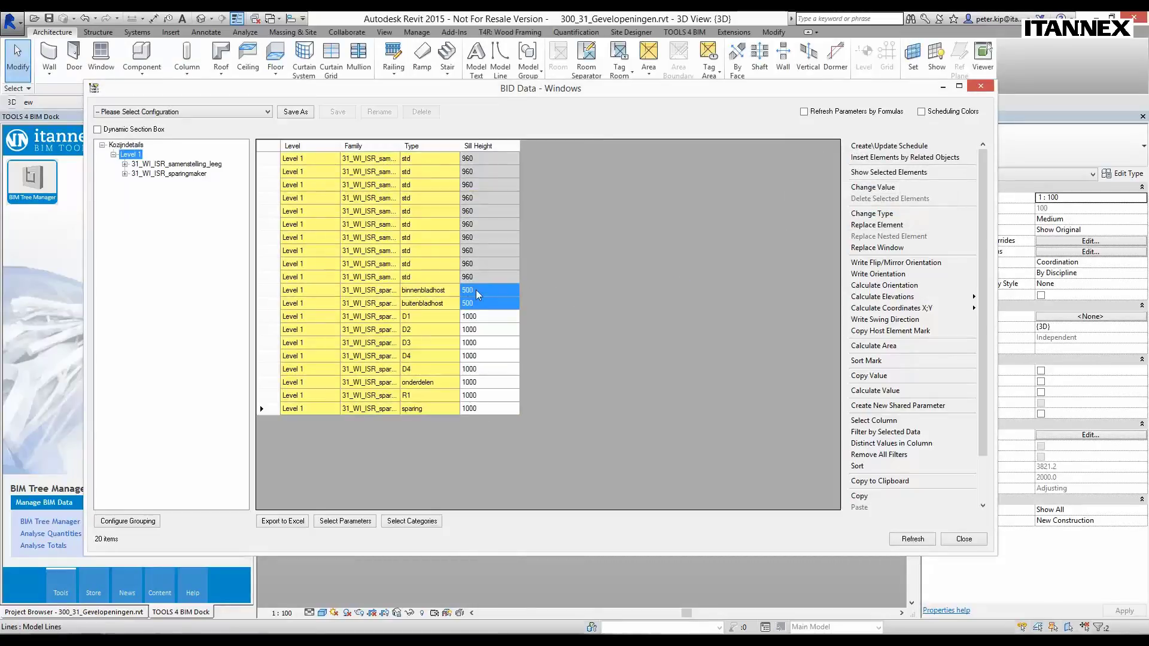
click(928, 539)
click(962, 541)
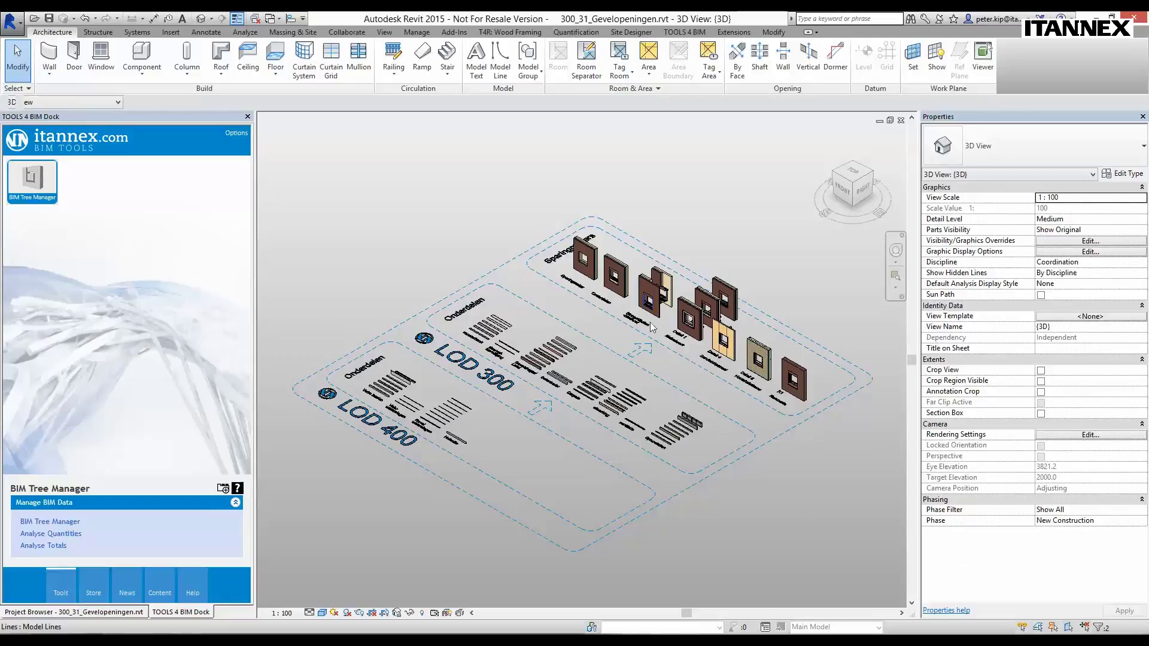
Zoom in and confirm the buitenbladhost window shows Sill Height 500, Head Height 1500.
scroll(651, 327, up, 1)
scroll(653, 328, up, 2)
scroll(656, 329, up, 2)
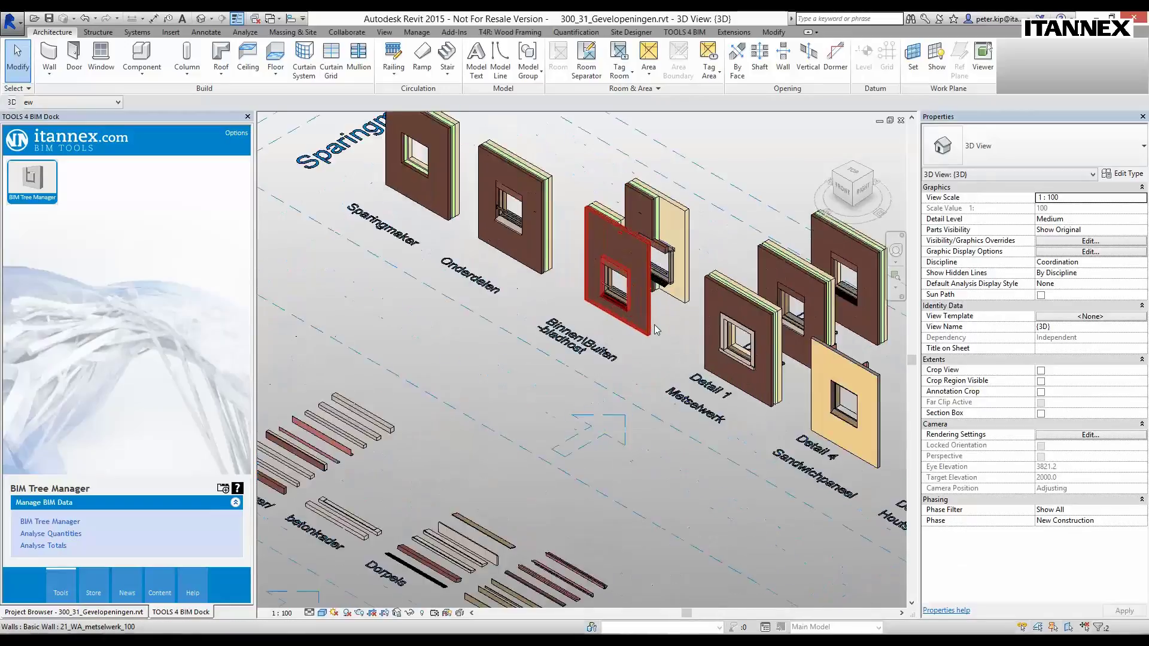
scroll(655, 329, up, 1)
scroll(599, 347, up, 1)
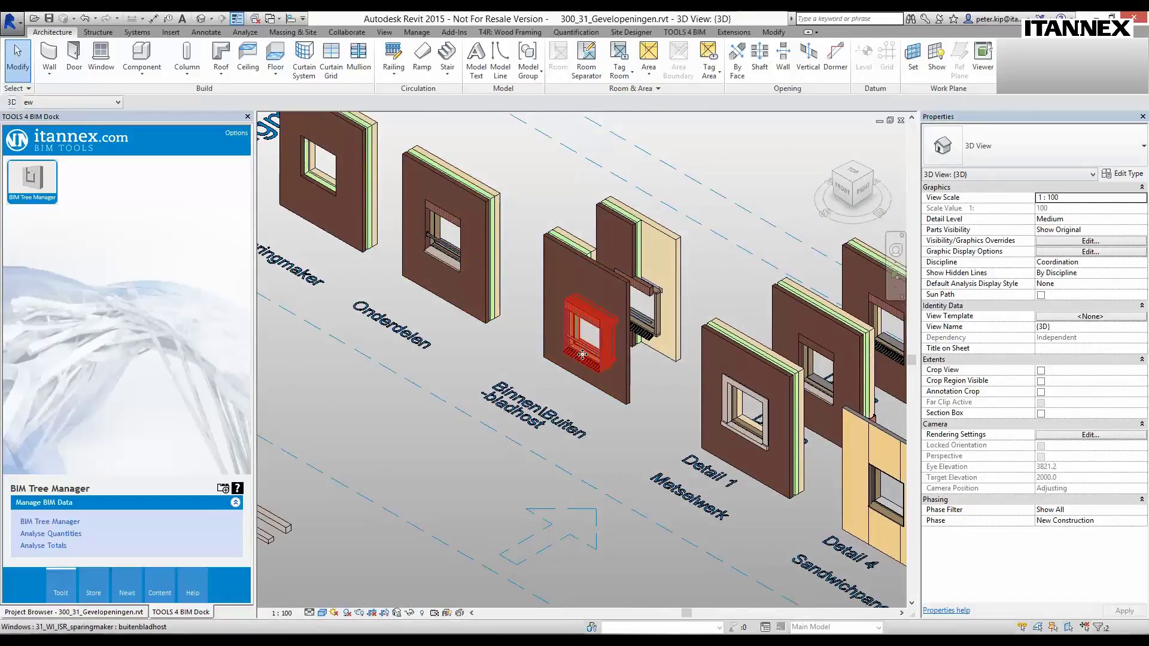
click(443, 239)
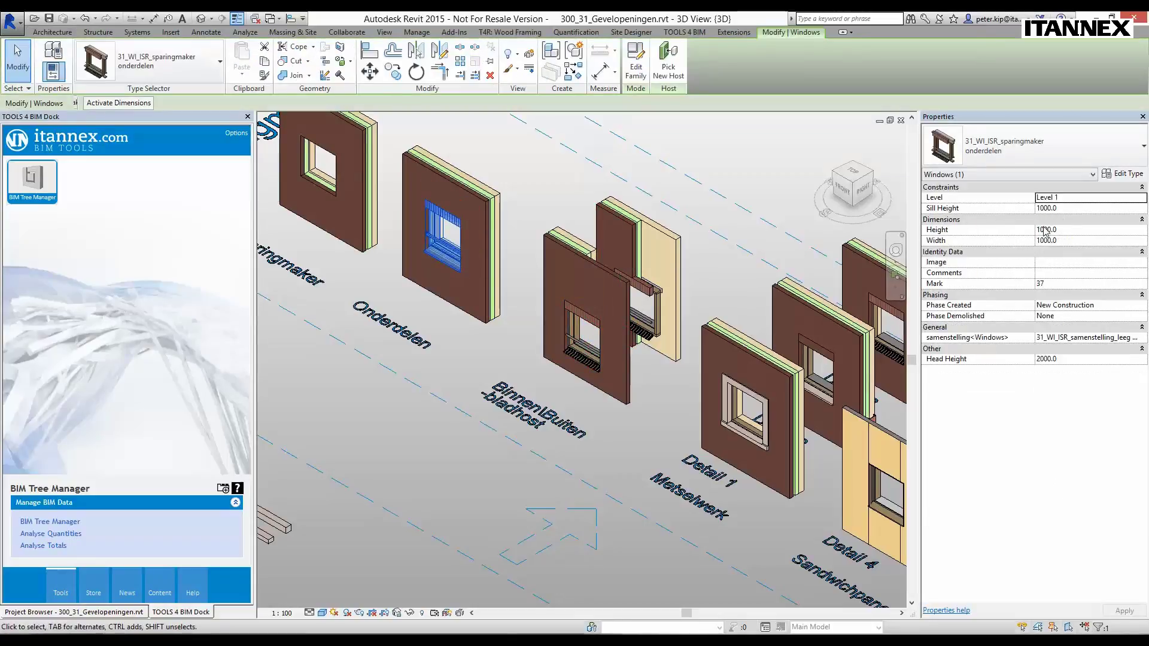
click(582, 335)
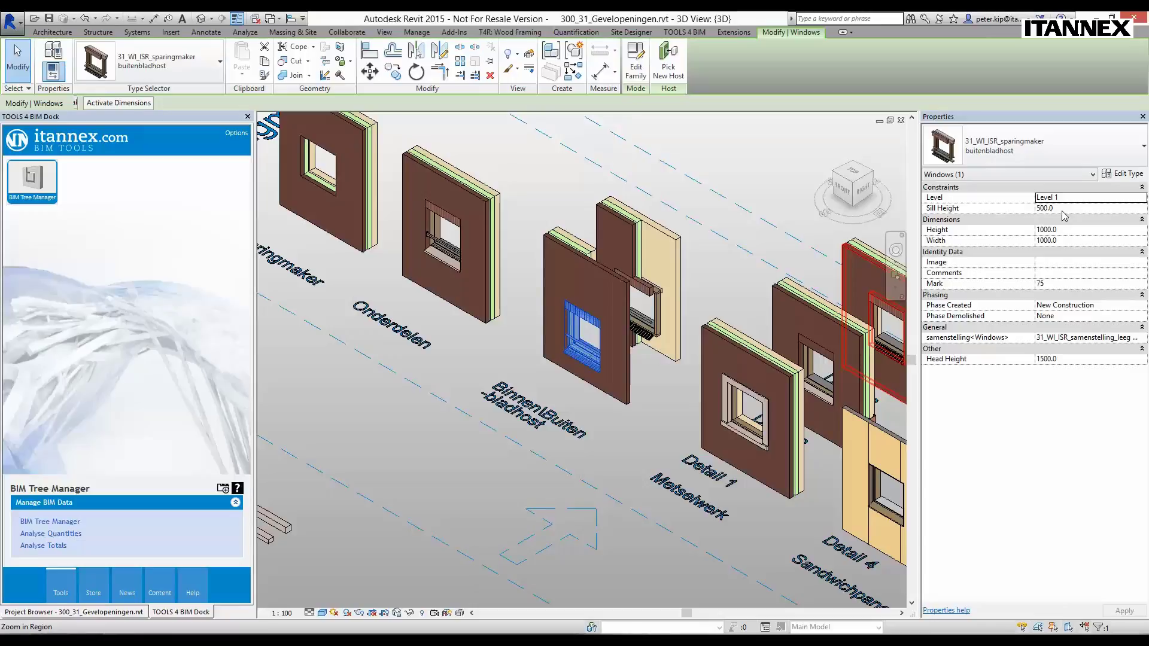
click(695, 230)
scroll(694, 229, down, 3)
scroll(694, 229, down, 2)
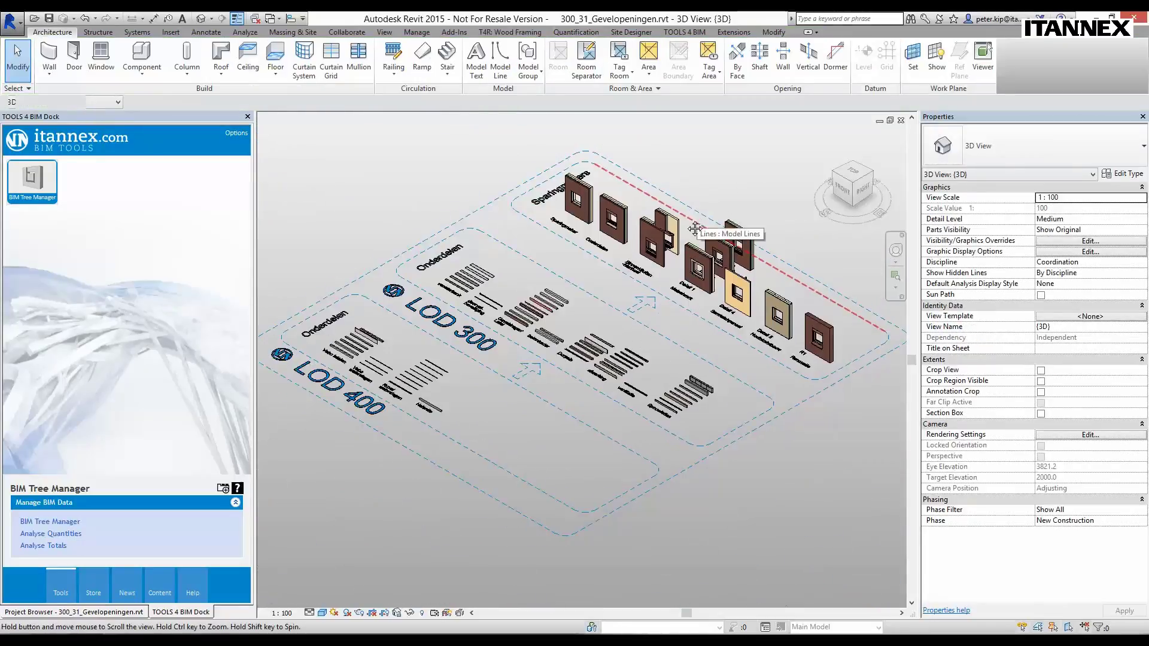
middle_drag(694, 230, 658, 237)
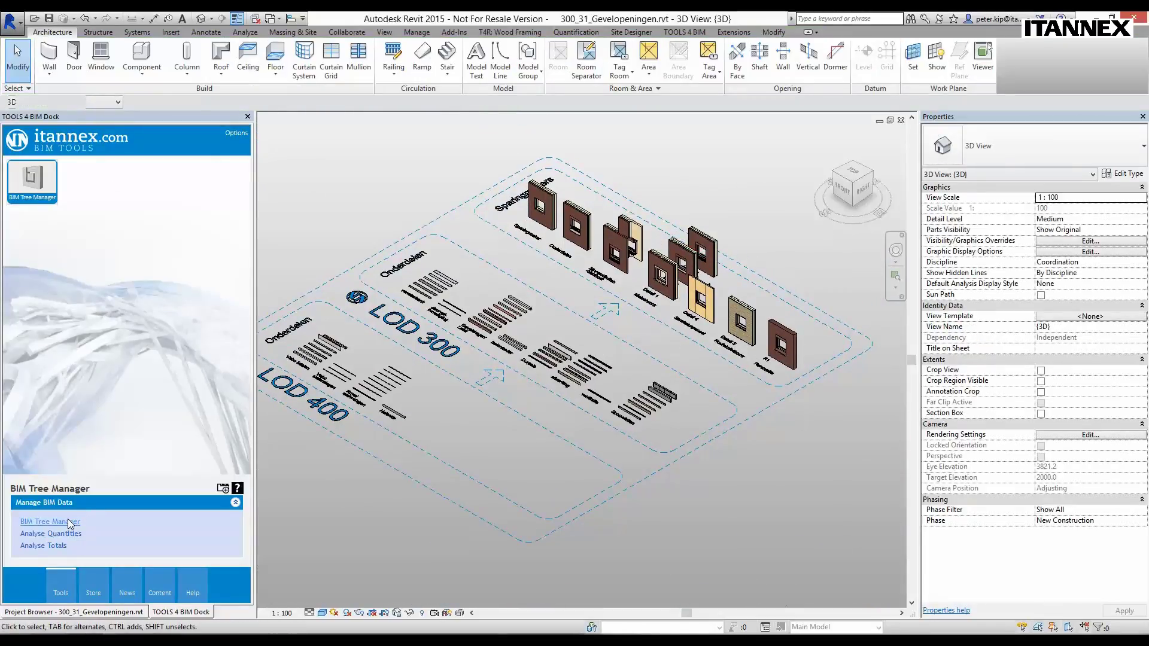
Reload the Windows category in BIM Tree Manager to see both 500 sill heights.
click(50, 522)
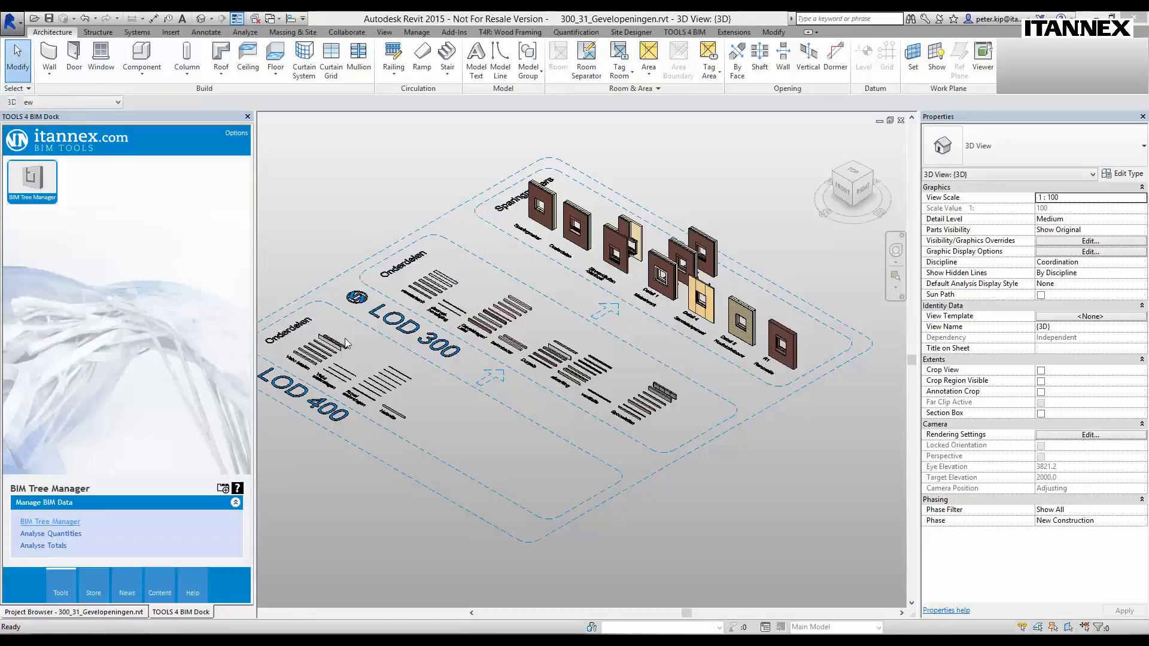
drag(367, 236, 393, 143)
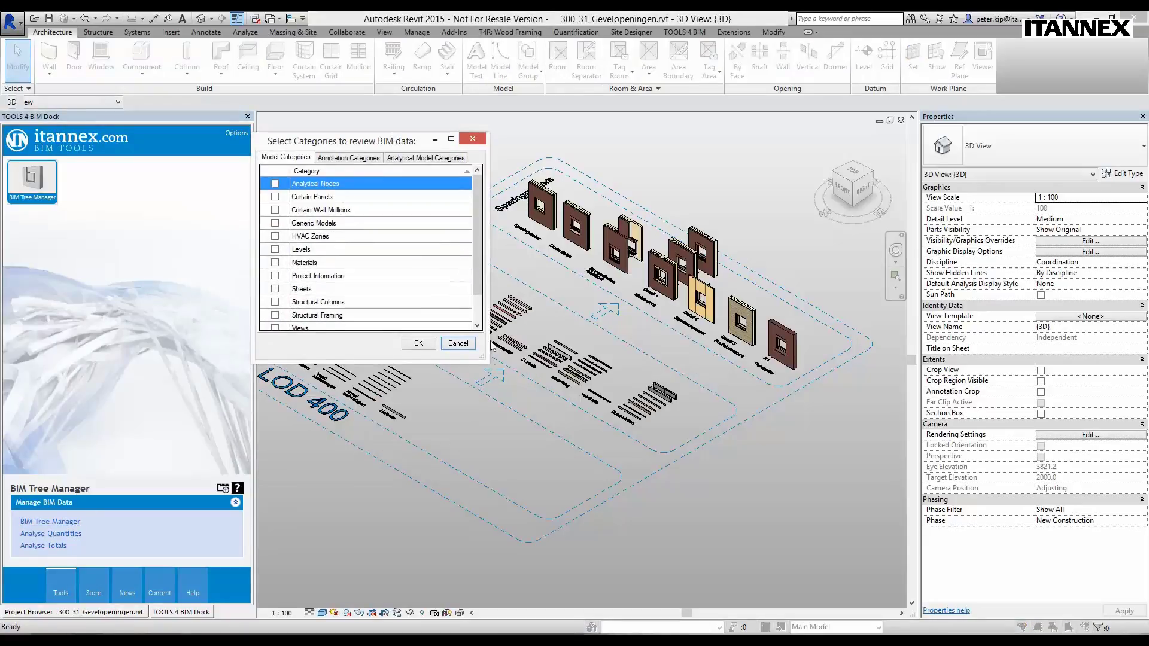
drag(488, 362, 654, 455)
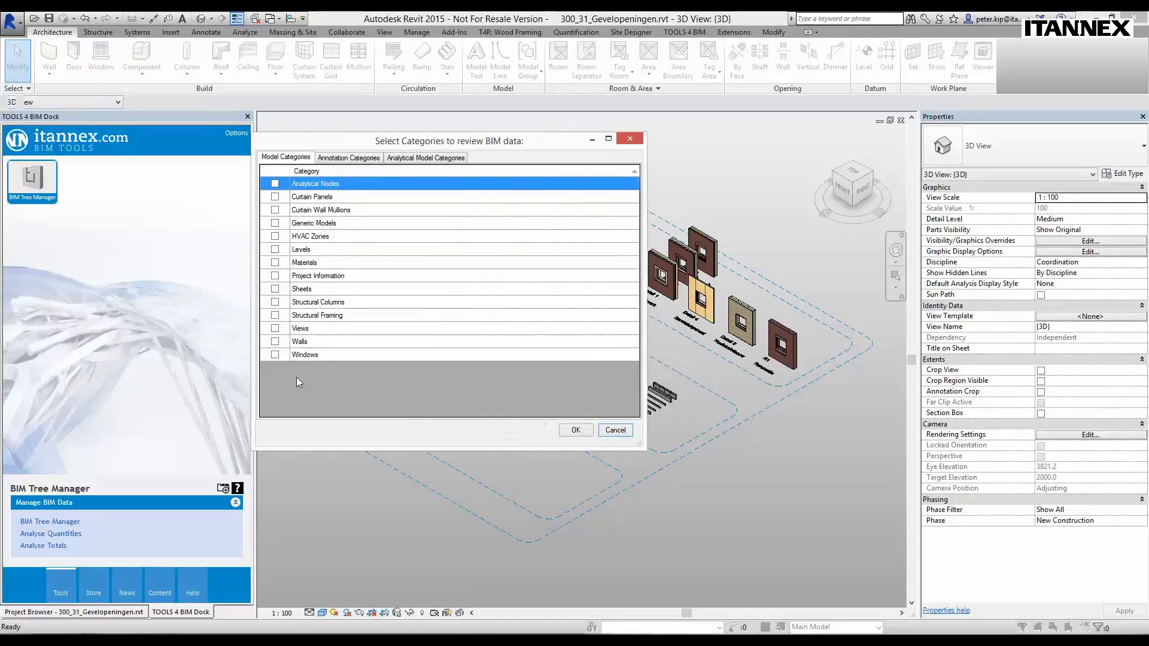
click(275, 355)
click(577, 431)
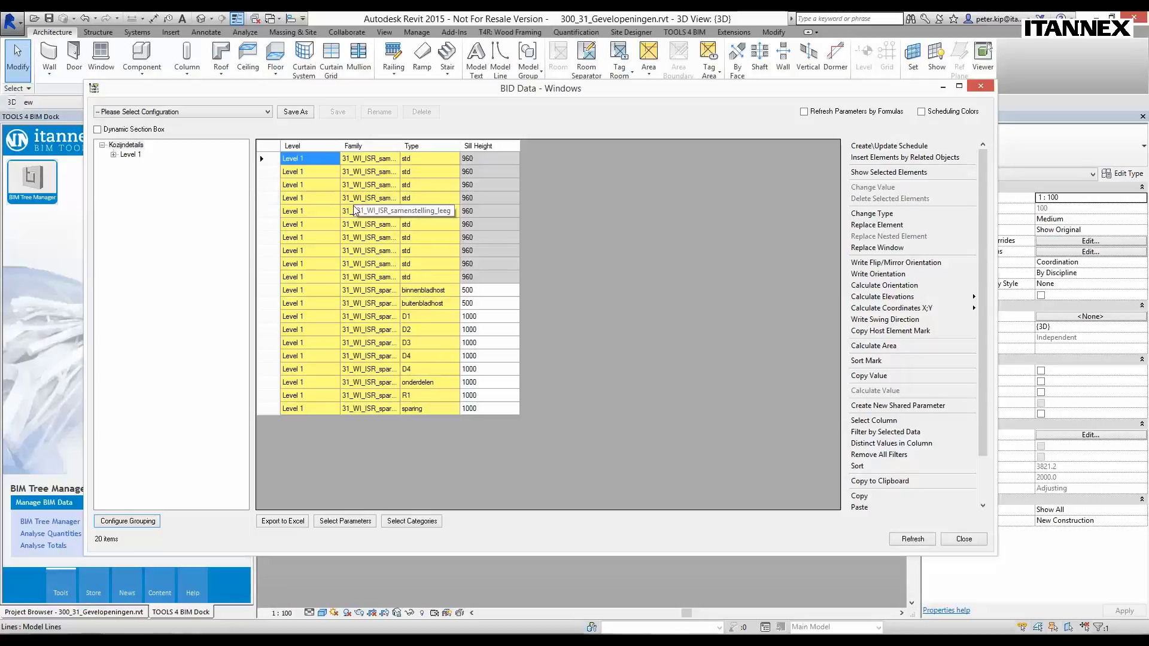
Enlarge the BID Data window so the whole grid and command list fit.
click(267, 112)
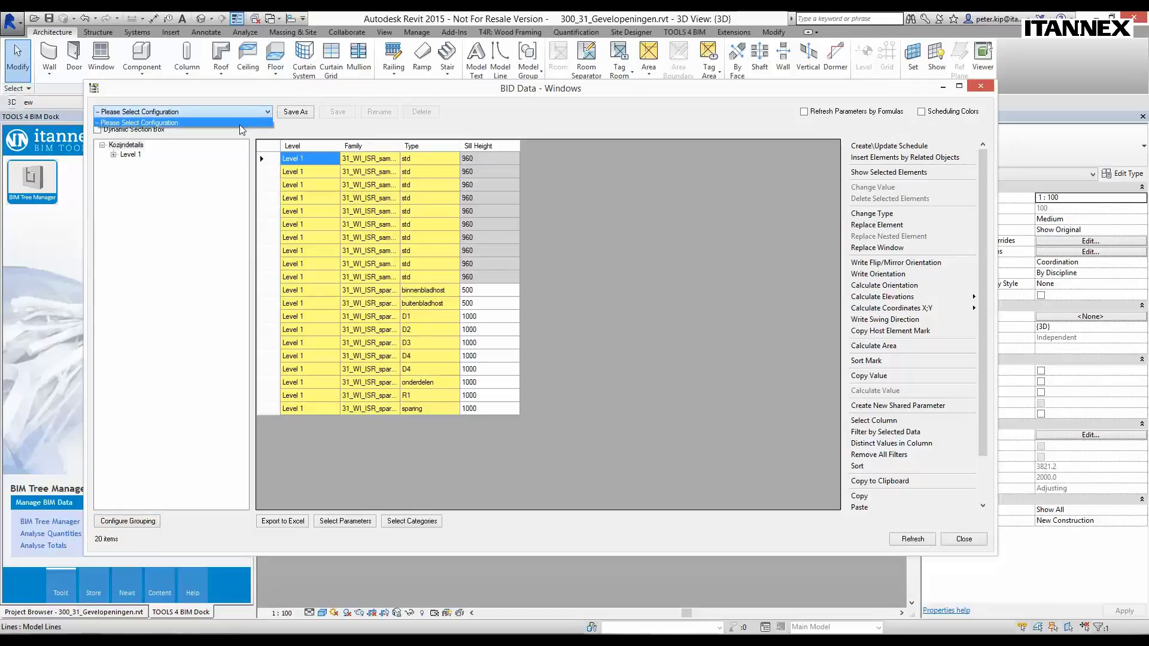
click(336, 94)
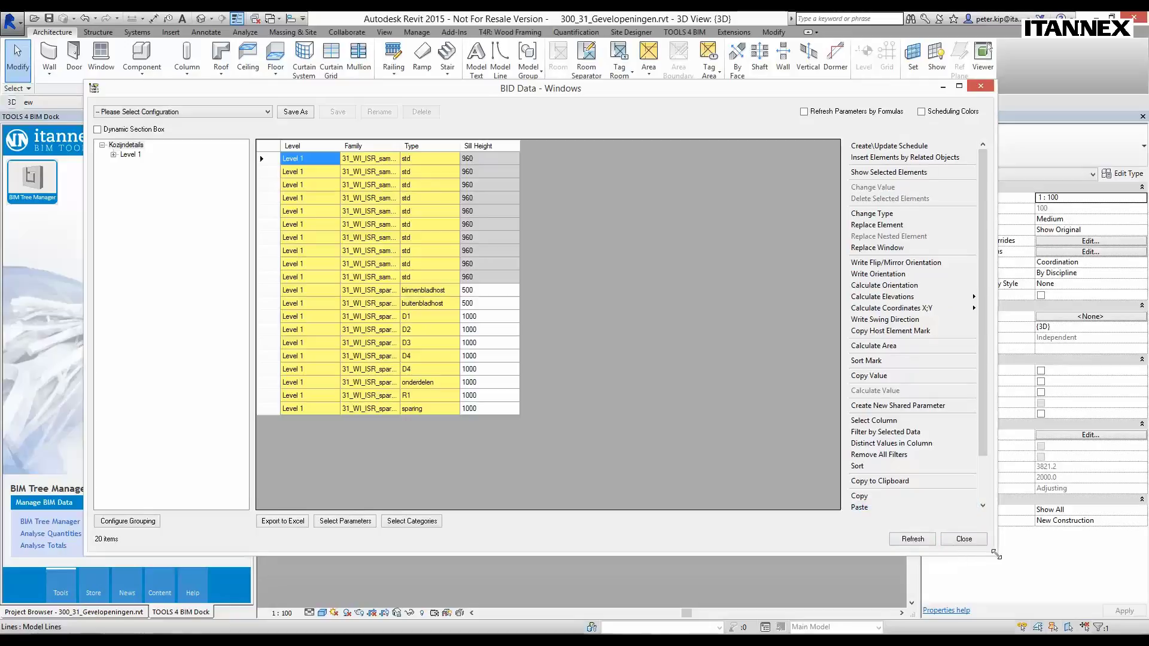
drag(996, 556, 1051, 576)
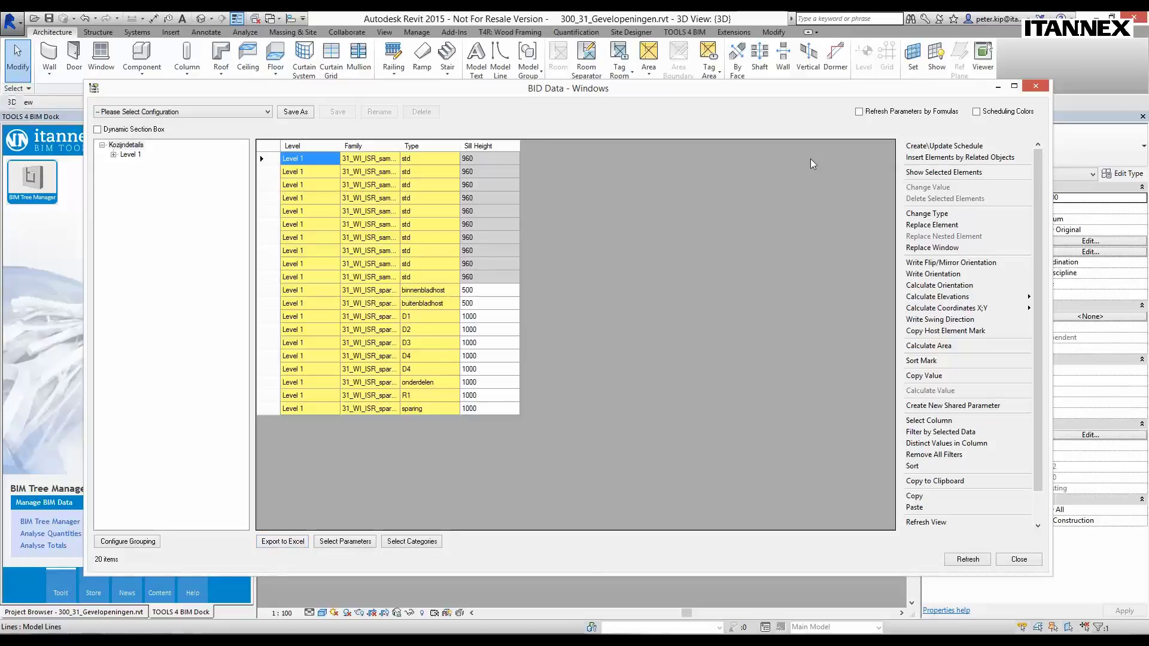
drag(1038, 199, 1049, 173)
click(412, 541)
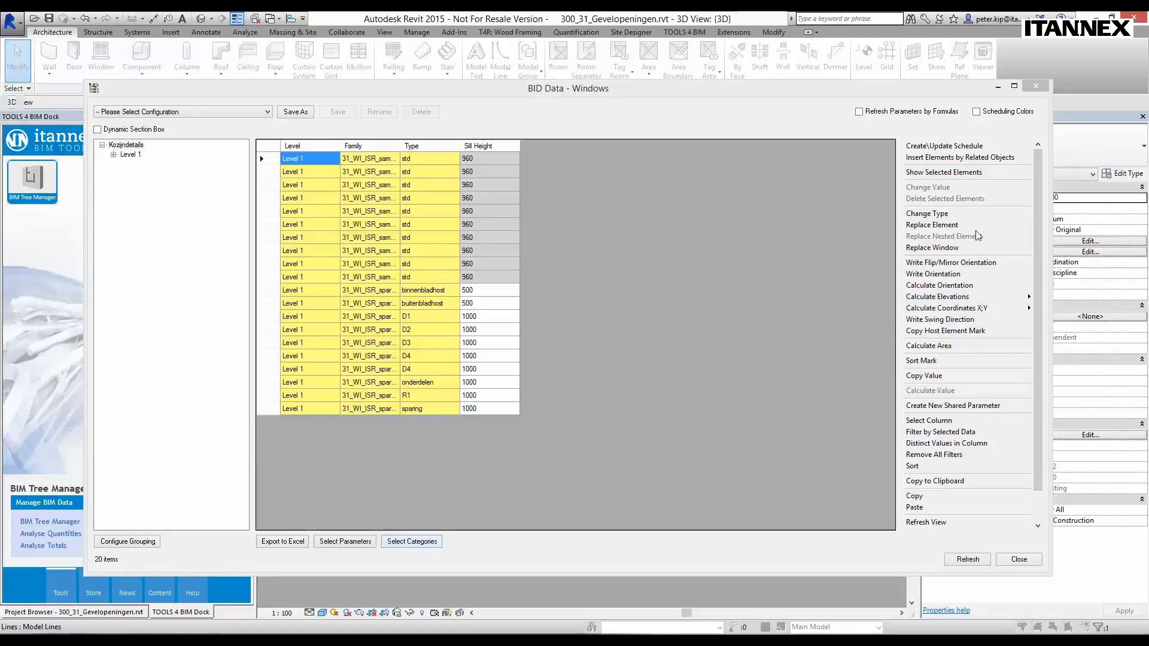
Swap the BID Data category from Windows to Walls and move the Walls grid window higher.
drag(909, 150, 653, 162)
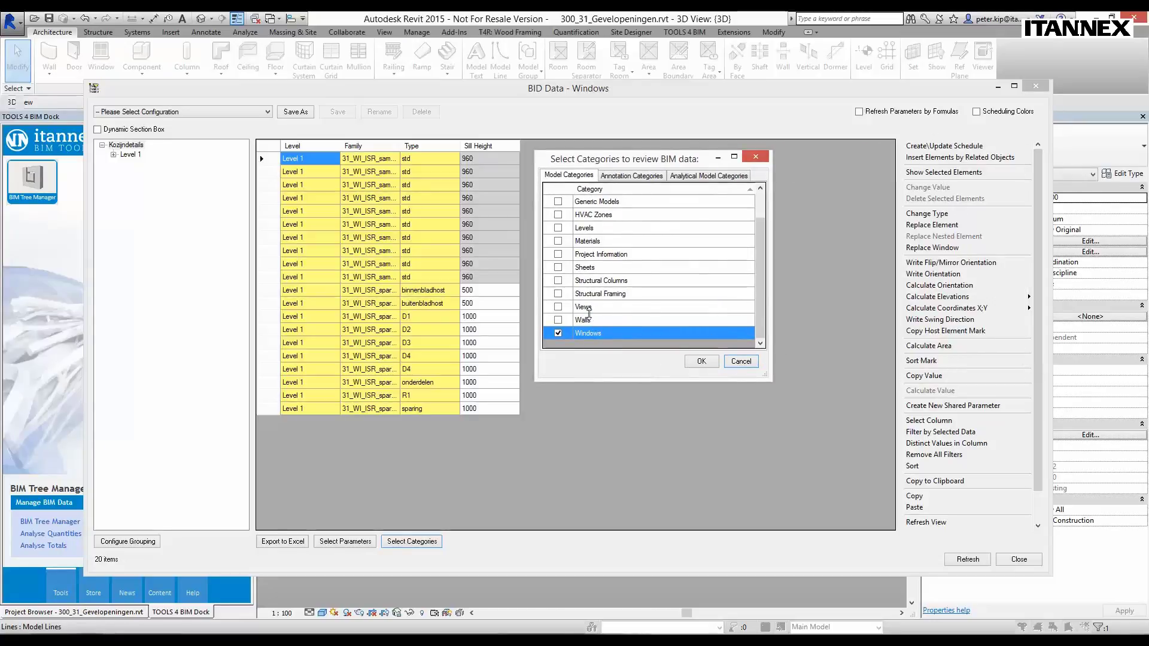
click(558, 321)
click(558, 332)
click(703, 362)
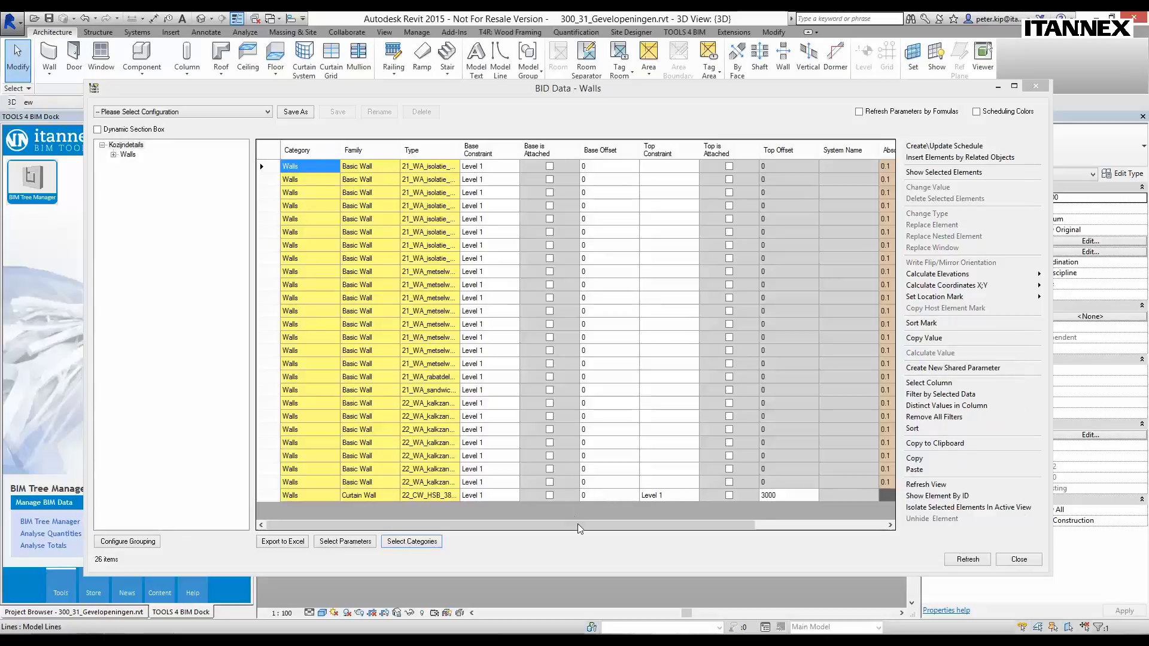
mouse_move(578, 529)
mouse_down()
mouse_move(772, 529)
mouse_move(606, 530)
mouse_up()
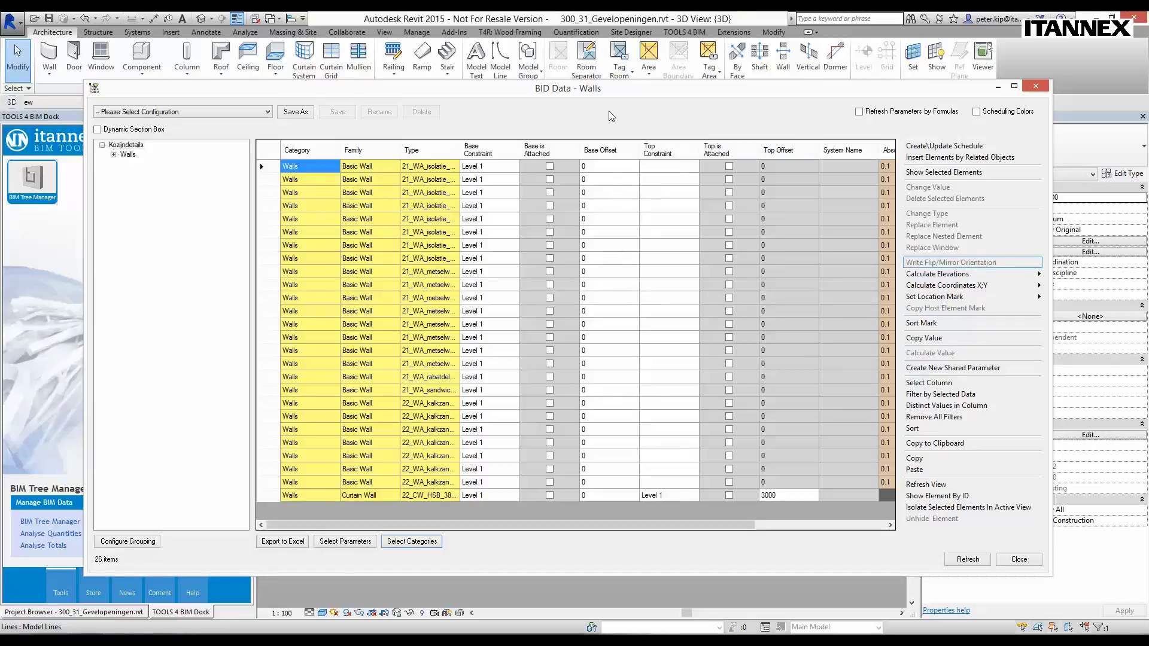
mouse_move(916, 90)
mouse_down()
mouse_move(890, 53)
mouse_move(880, 132)
mouse_up()
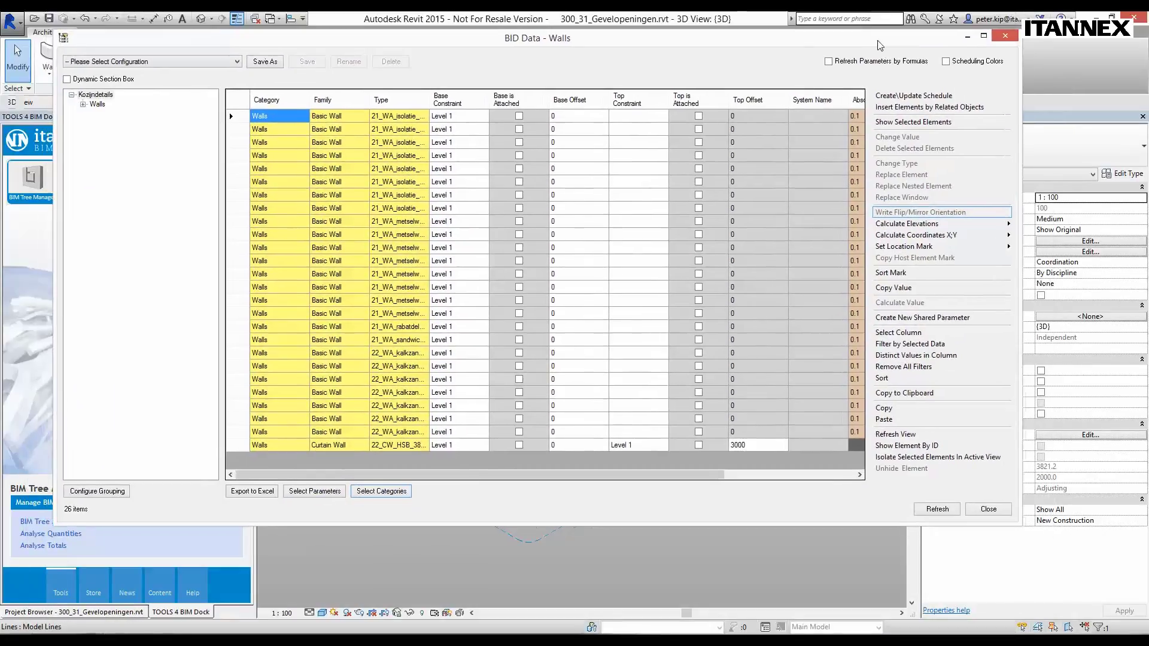
drag(871, 37, 880, 54)
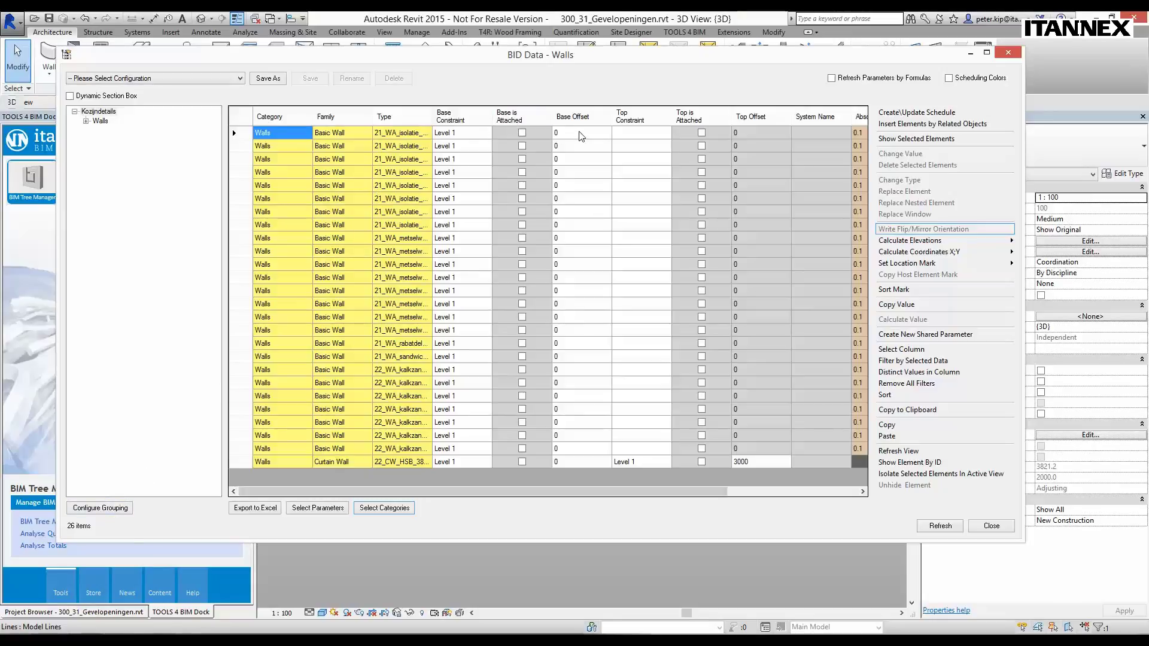
Select the entire Base Offset column for all 26 walls and change it to 500.
drag(579, 136, 575, 415)
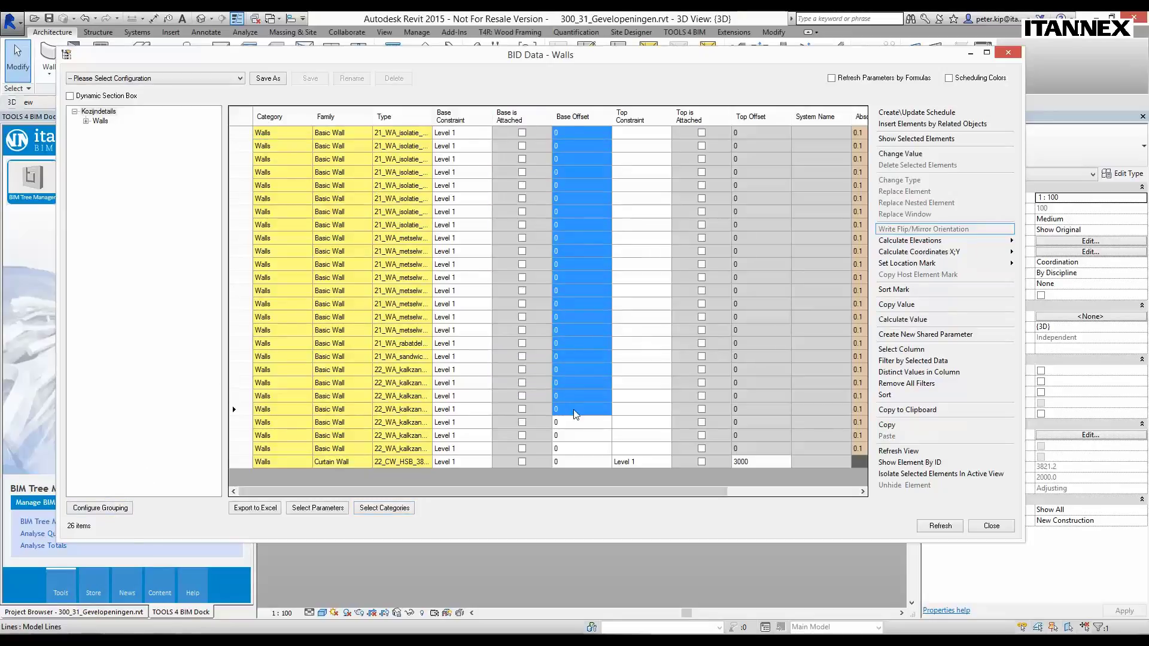
drag(574, 414, 581, 462)
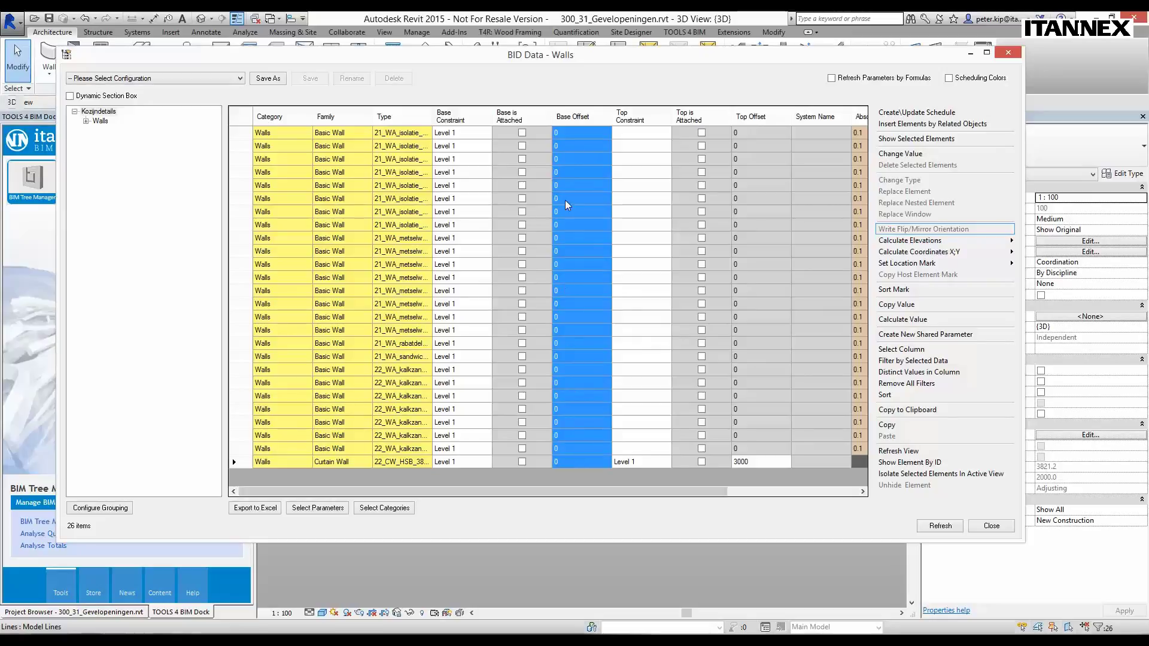
click(900, 154)
text(500)
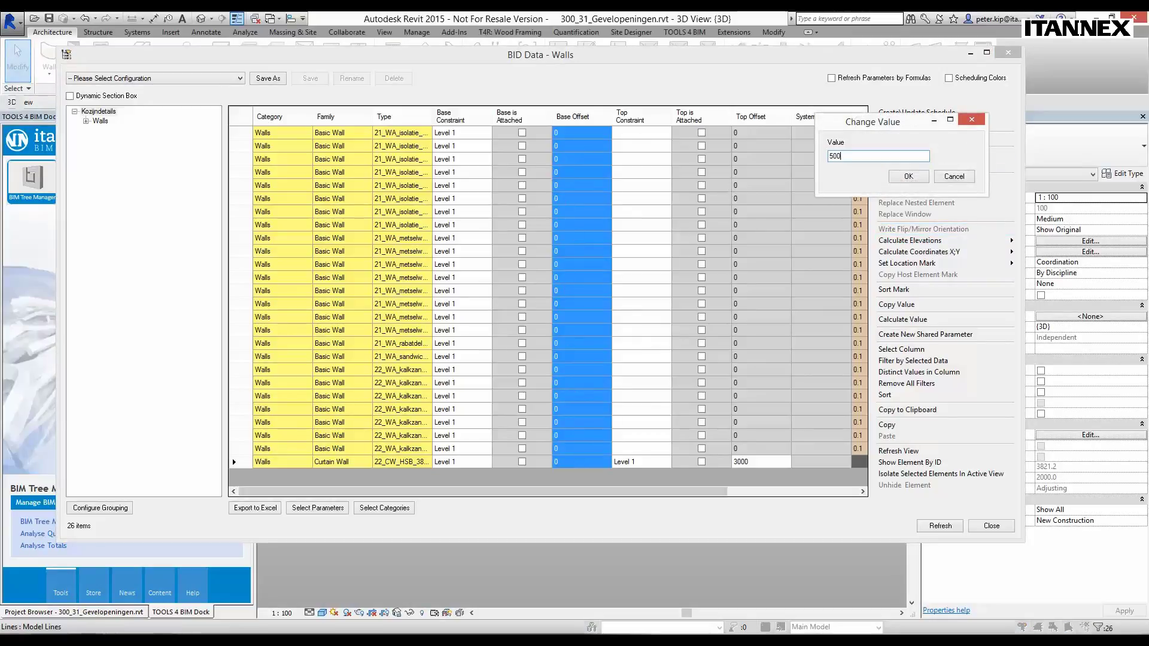
click(909, 176)
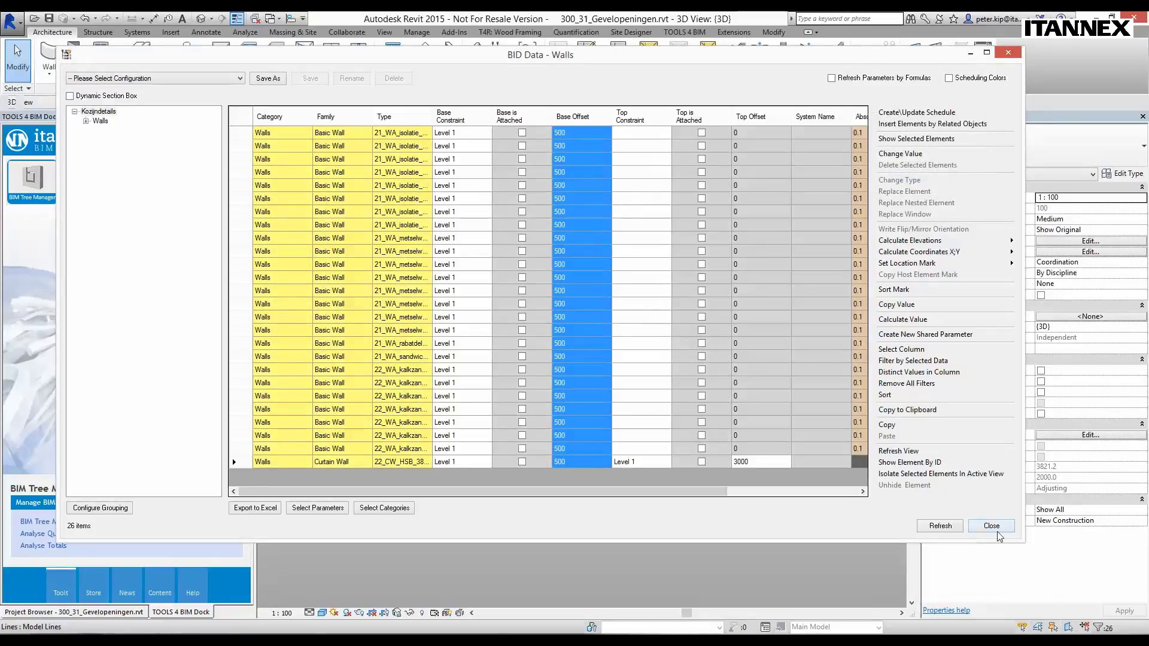
Minimize the BID Data window and zoom the 3D view onto the Binnen/Buiten wall samples.
click(971, 55)
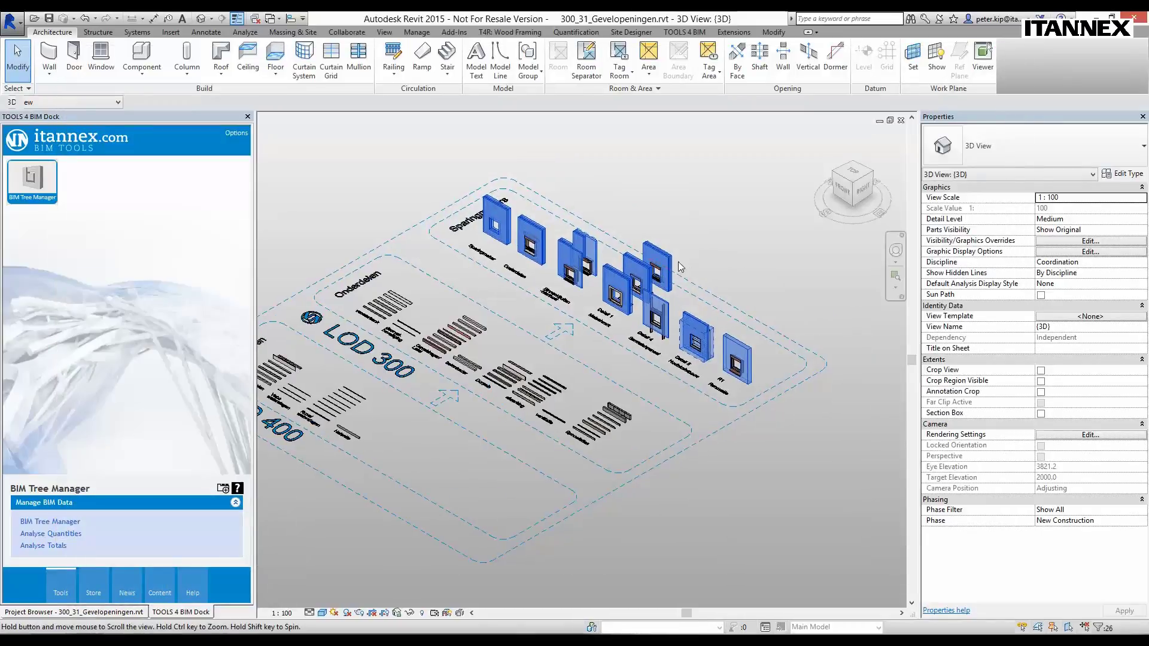
scroll(726, 246, up, 5)
middle_drag(726, 371, 640, 394)
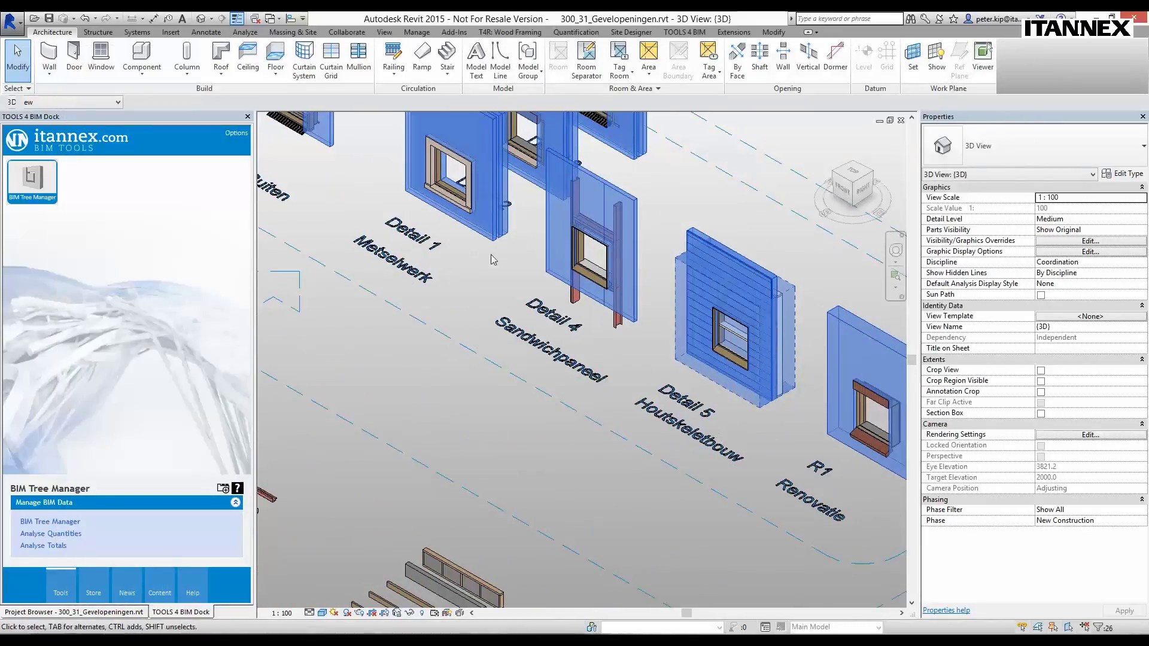
middle_drag(455, 243, 718, 327)
middle_drag(437, 251, 582, 391)
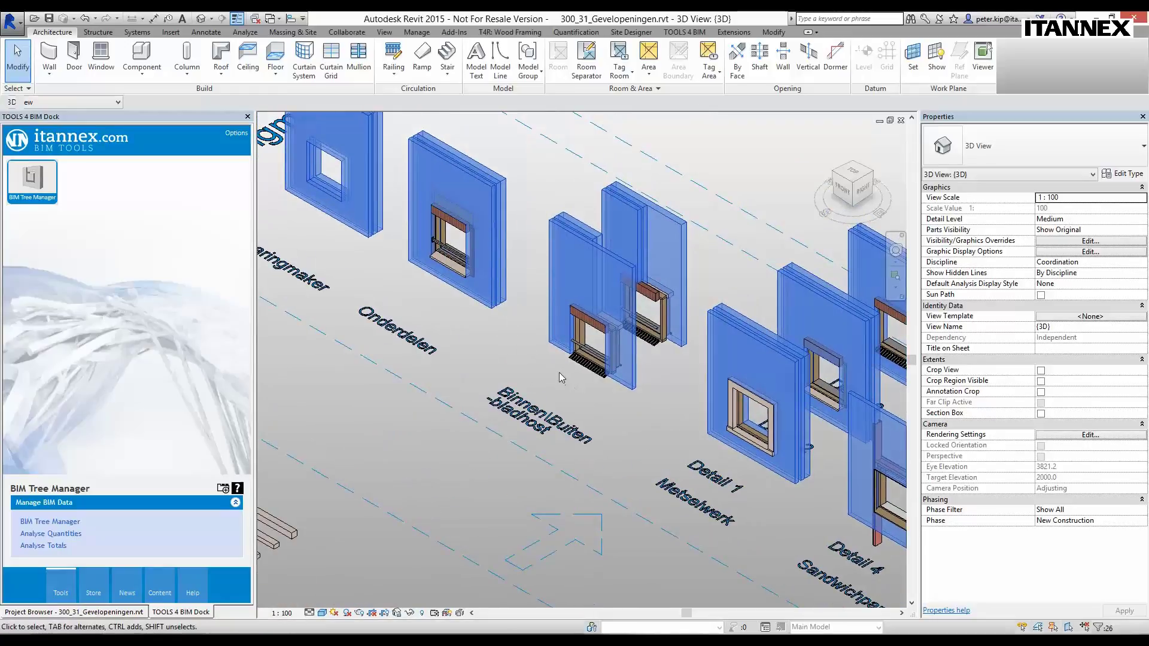
scroll(564, 378, up, 2)
scroll(543, 326, down, 3)
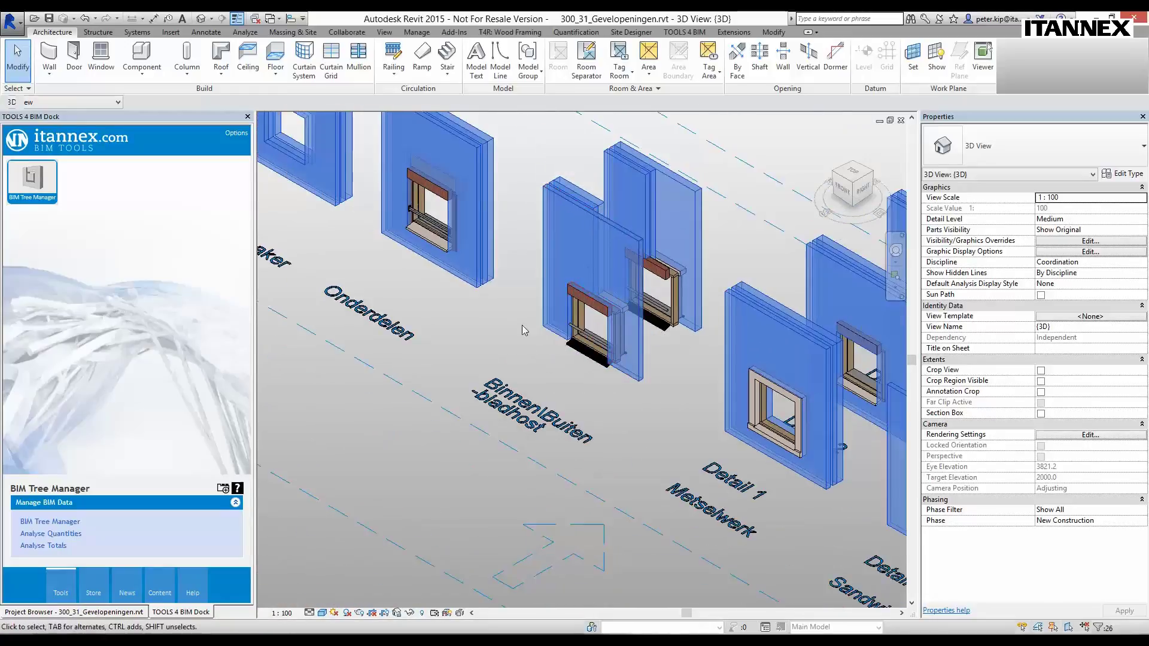
Clear the selection and pick the 21_WA_metselwerk_100 wall to confirm its 500 Base Offset.
key(s)
key(d)
scroll(509, 270, up, 2)
scroll(487, 255, up, 2)
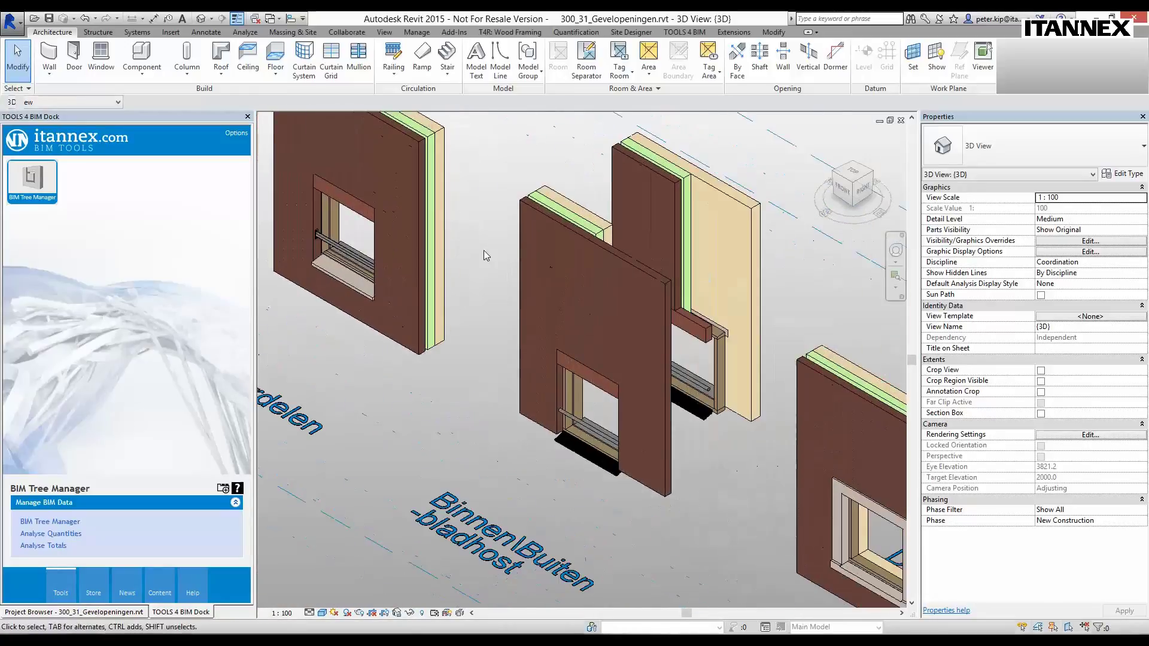
click(535, 238)
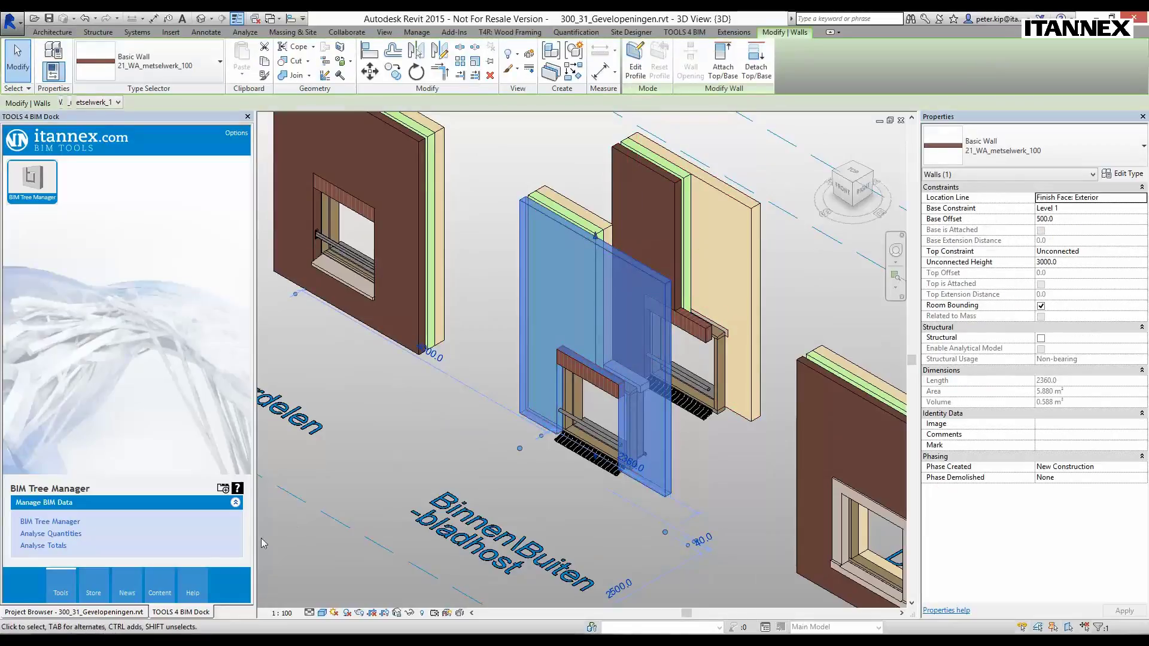
Restore the BID Data window, set the selected walls' Base Offset back to 0, and close it.
click(211, 593)
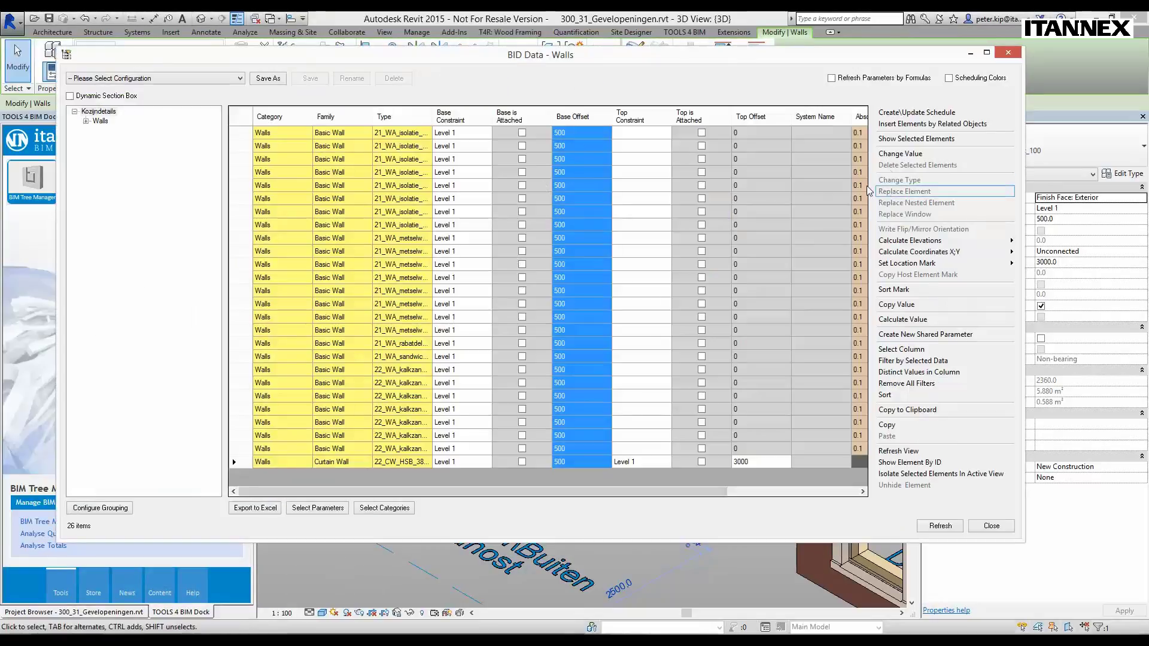
click(900, 154)
text(0)
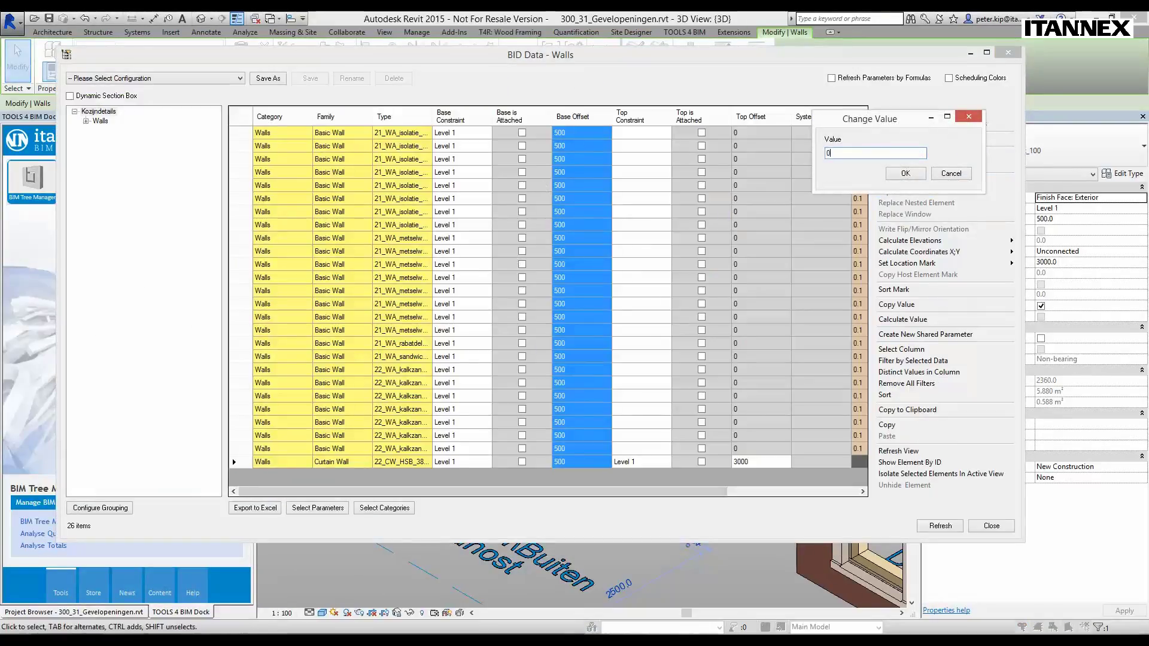
click(906, 173)
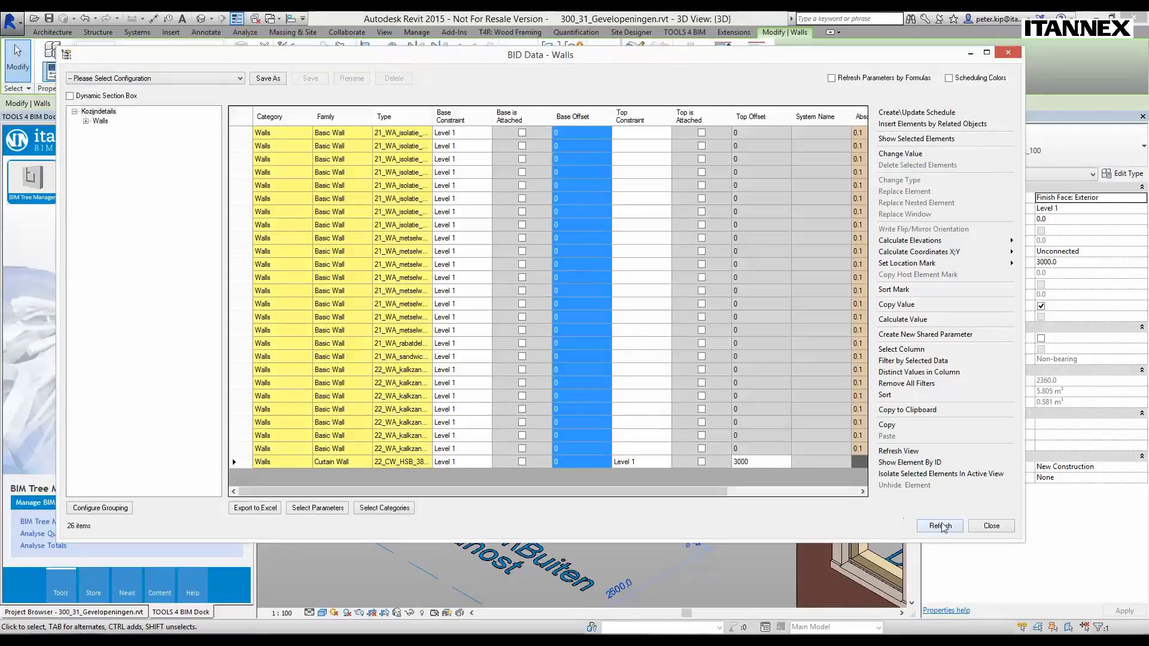
click(992, 527)
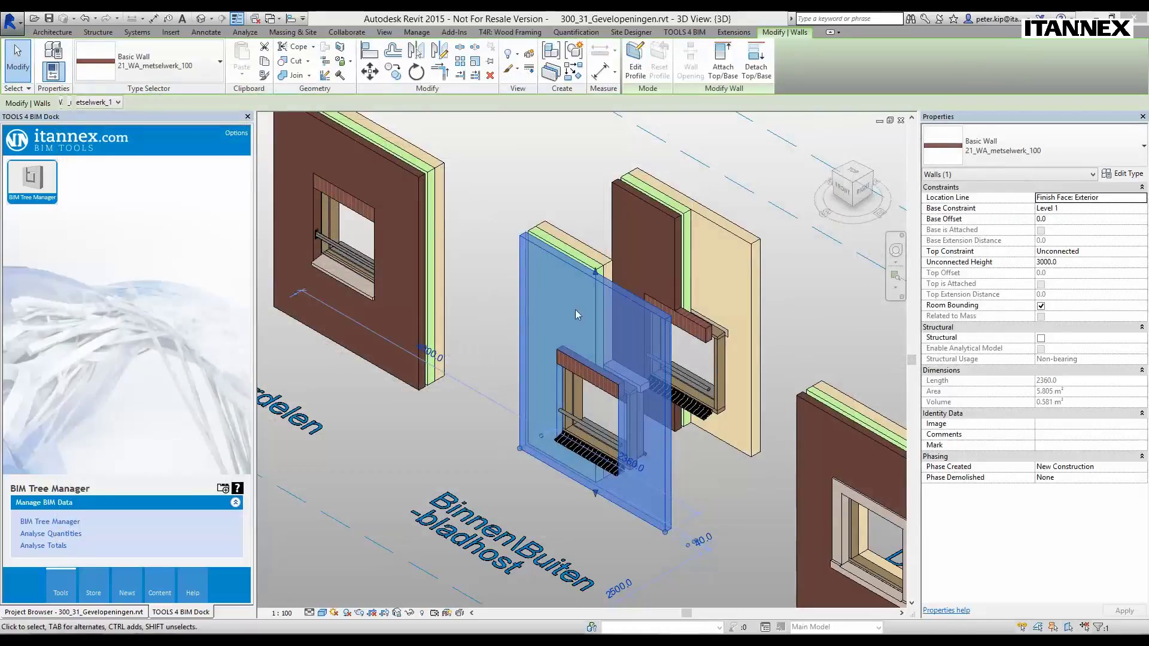
click(543, 194)
Zoom out and pan the 3D view to show both the LOD 300 and LOD 400 areas.
scroll(625, 319, down, 3)
scroll(625, 319, down, 2)
scroll(626, 319, down, 2)
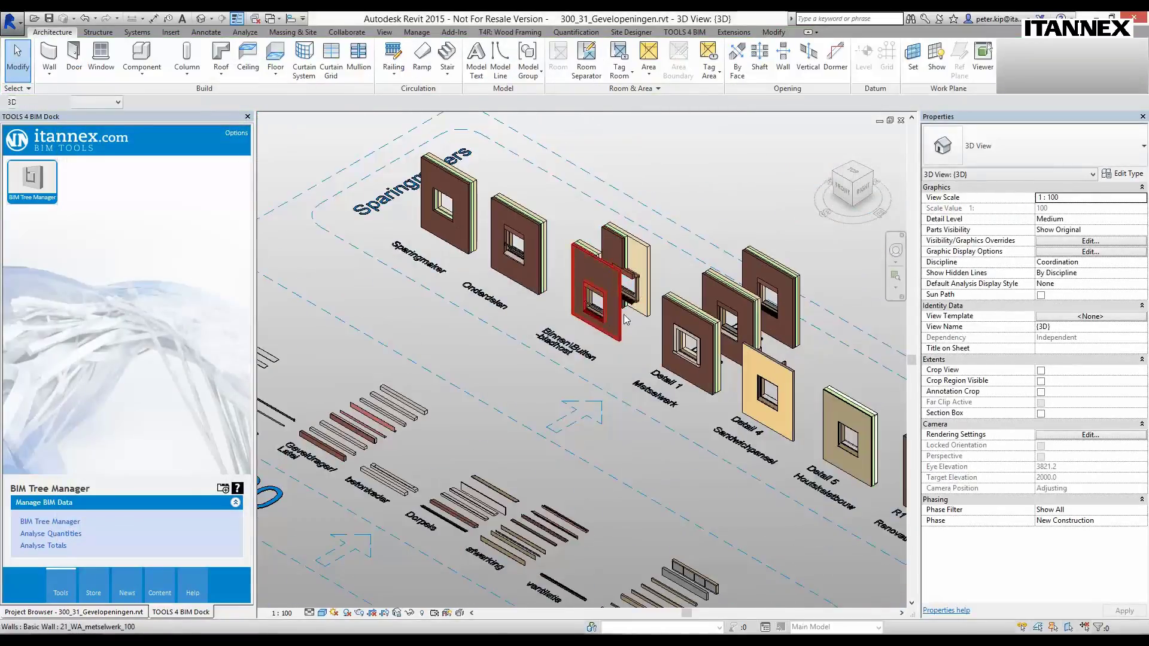
scroll(626, 319, down, 3)
scroll(625, 319, down, 2)
mouse_move(625, 319)
middle_down()
mouse_move(647, 327)
mouse_move(634, 312)
mouse_move(632, 362)
middle_up()
scroll(653, 329, up, 1)
scroll(656, 332, up, 1)
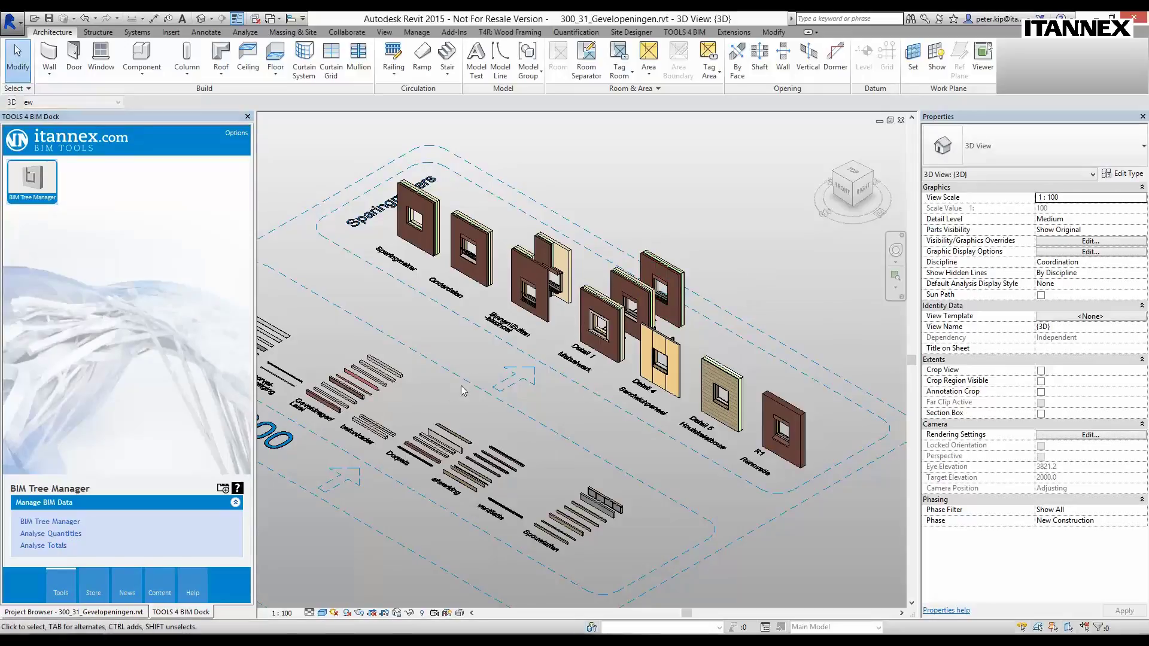
scroll(750, 273, down, 2)
middle_drag(530, 400, 577, 362)
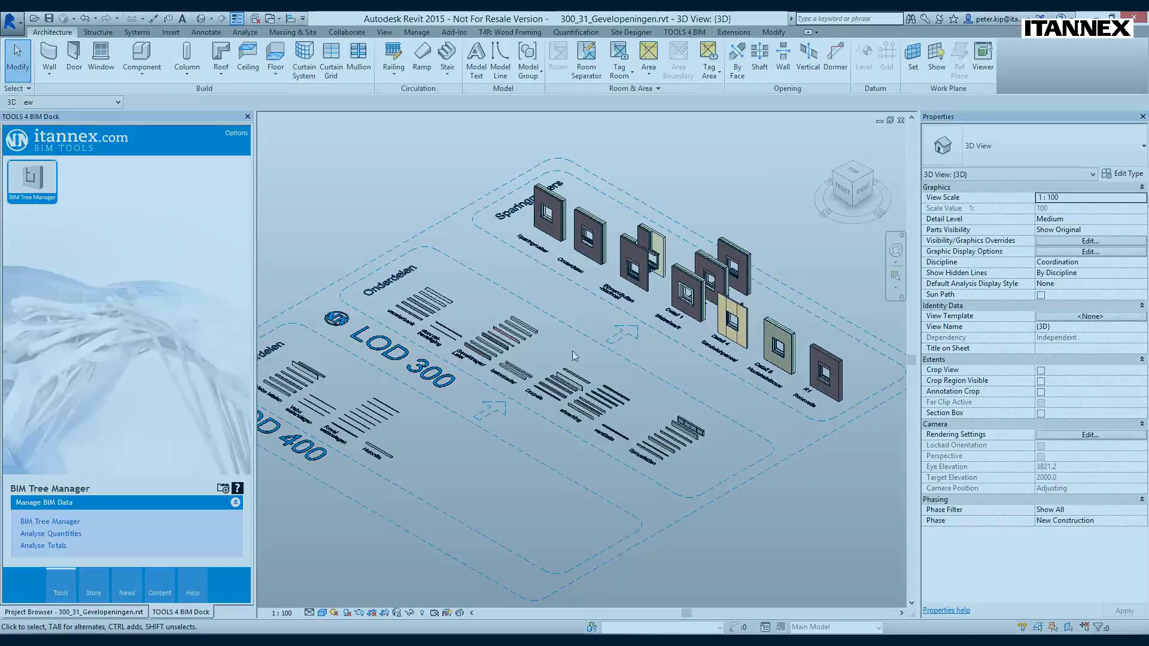